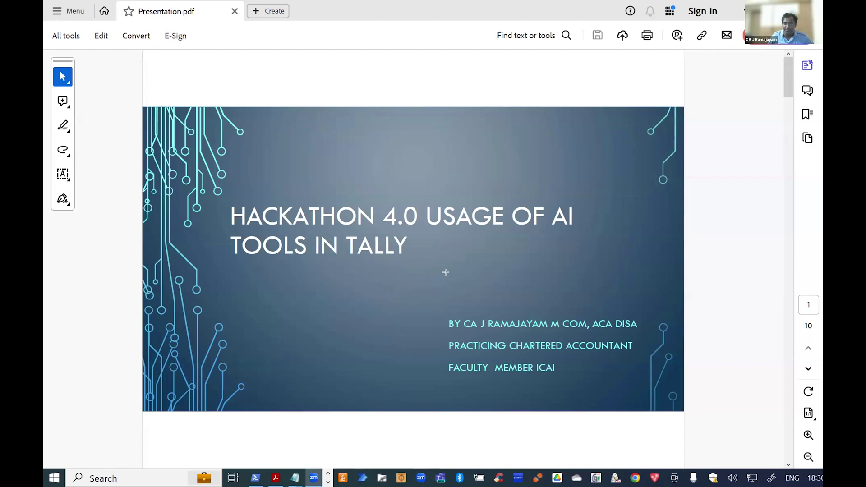
# Step: Go through the presentation up to the slide on using NLP in Tally
pyautogui.click(446, 272)
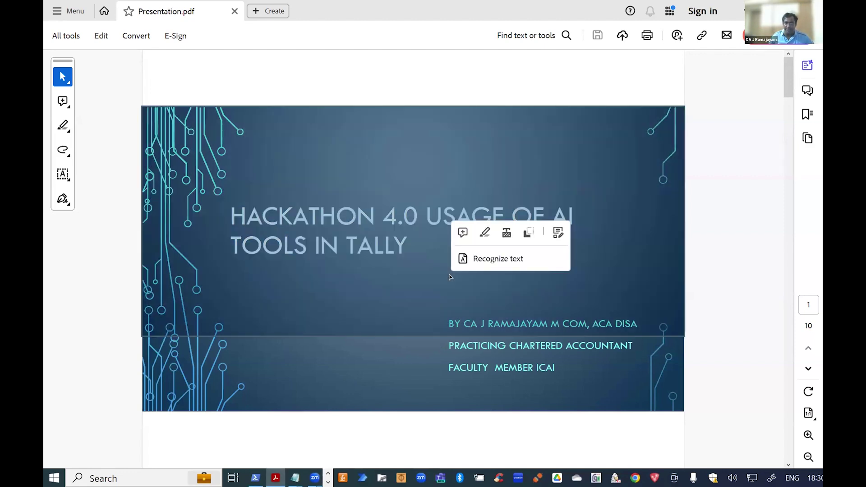
pyautogui.scroll(-3, 447, 272)
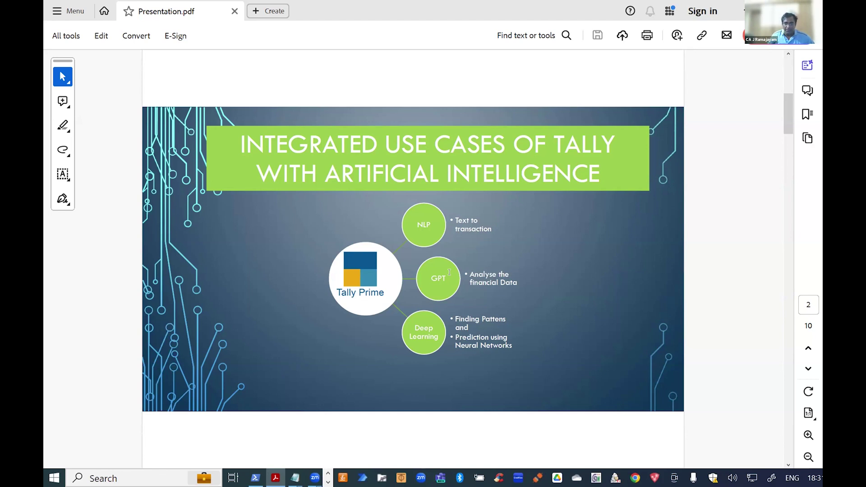
pyautogui.scroll(-1, 449, 273)
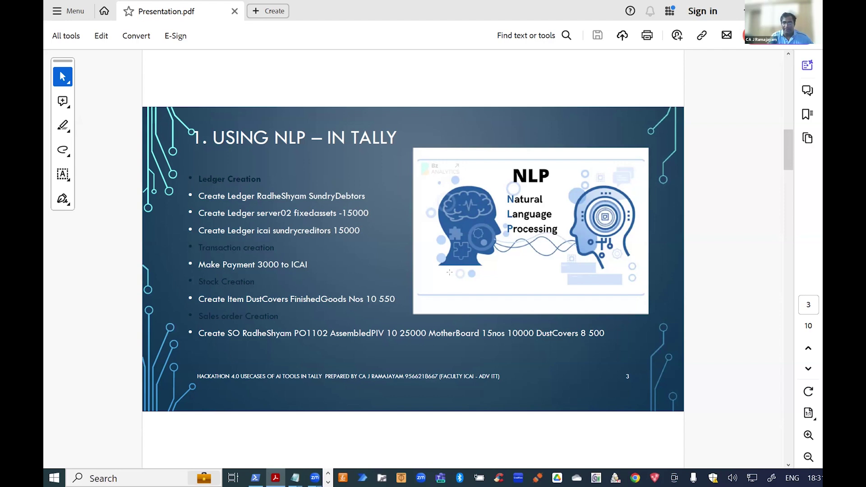
# Step: Switch to TallyPrime and query the company's sales in the calculator
pyautogui.hotkey('alt', 'Tab')
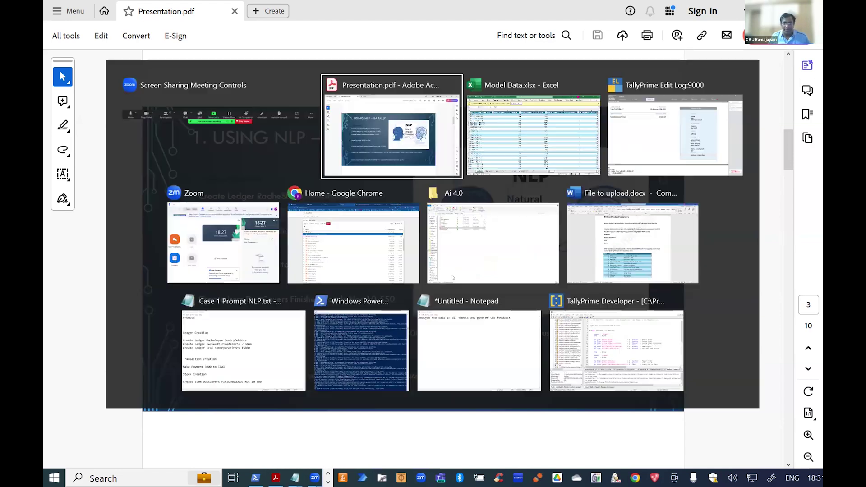
pyautogui.hotkey('alt', 'Tab')
pyautogui.hotkey('alt', 'Tab')
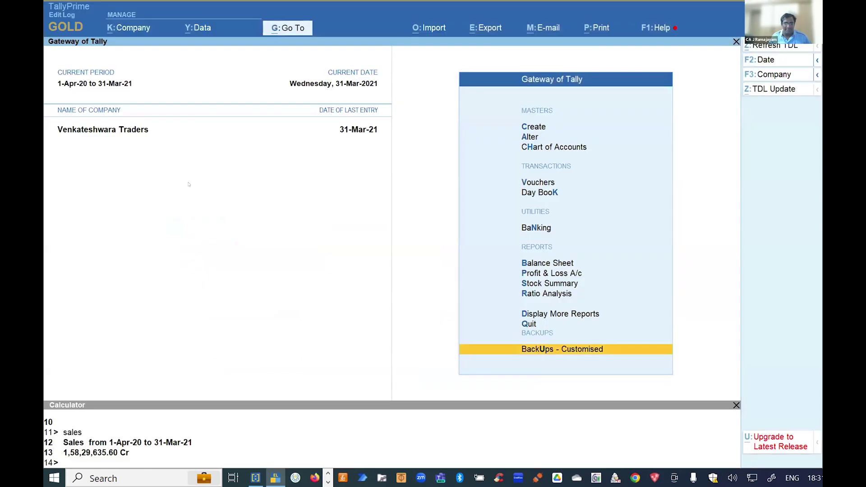
pyautogui.hotkey('ctrl', 'n')
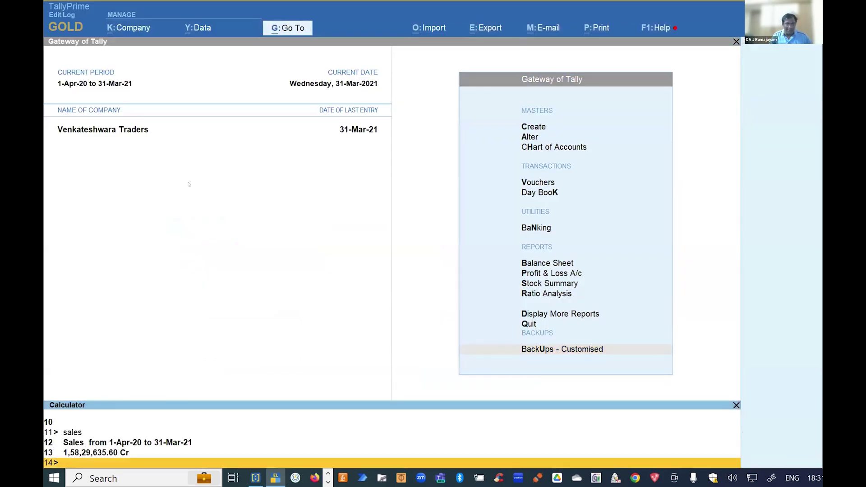
pyautogui.write('sales')
pyautogui.press('Return')
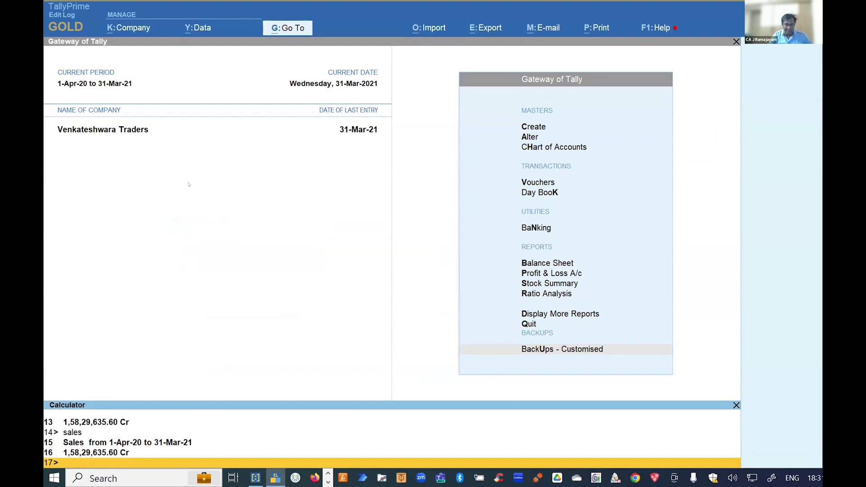
# Step: Query the company's net profit in the calculator
pyautogui.write('net profit')
pyautogui.press('Return')
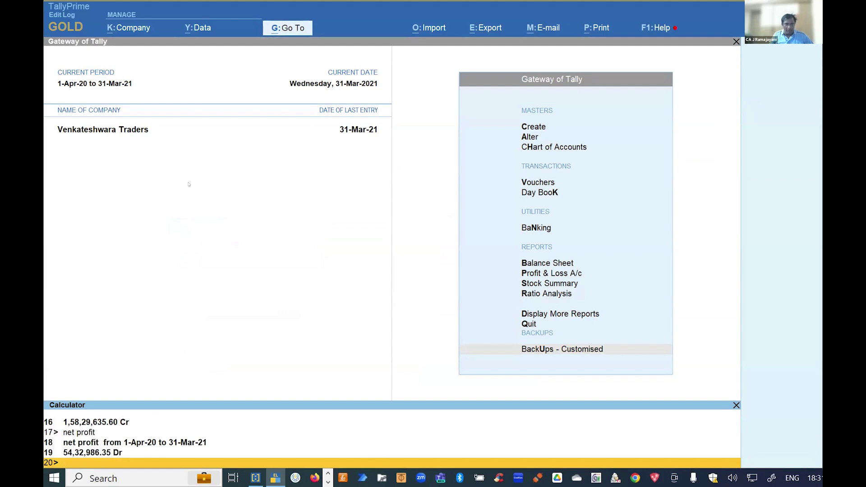
# Step: Query the "sundry debtor" and "cash" balances in the calculator
pyautogui.write('sundry')
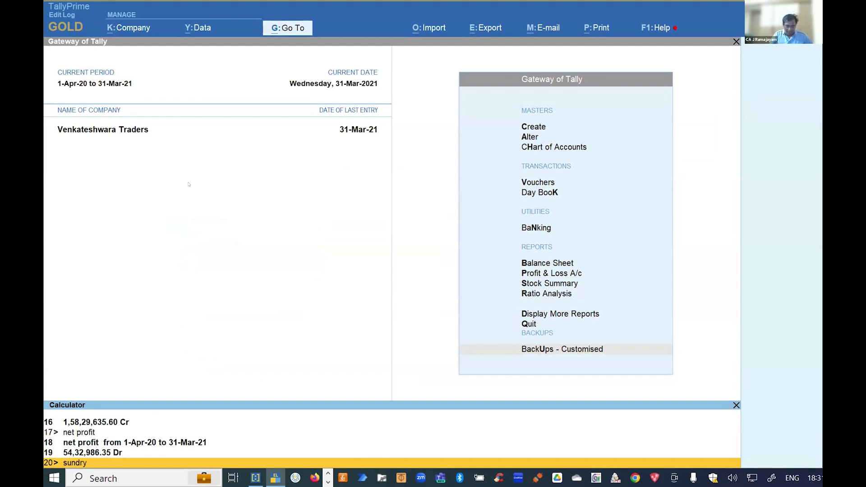
pyautogui.write(' debtor')
pyautogui.press('Return')
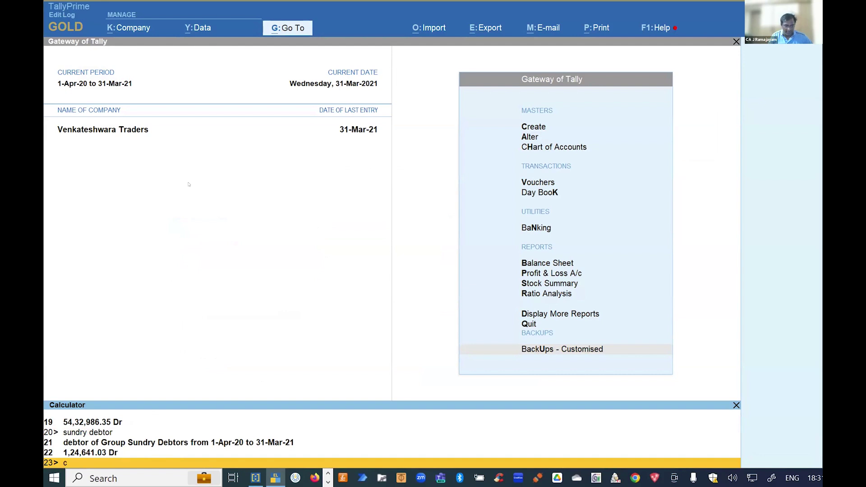
pyautogui.write('cash')
pyautogui.press('Return')
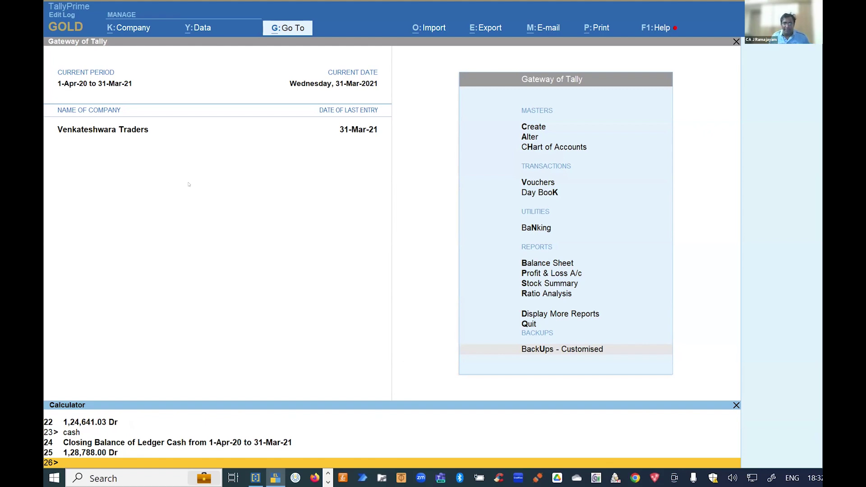
# Step: Switch to the Case 1 Prompt NLP.txt file in Notepad
pyautogui.hotkey('alt', 'Tab')
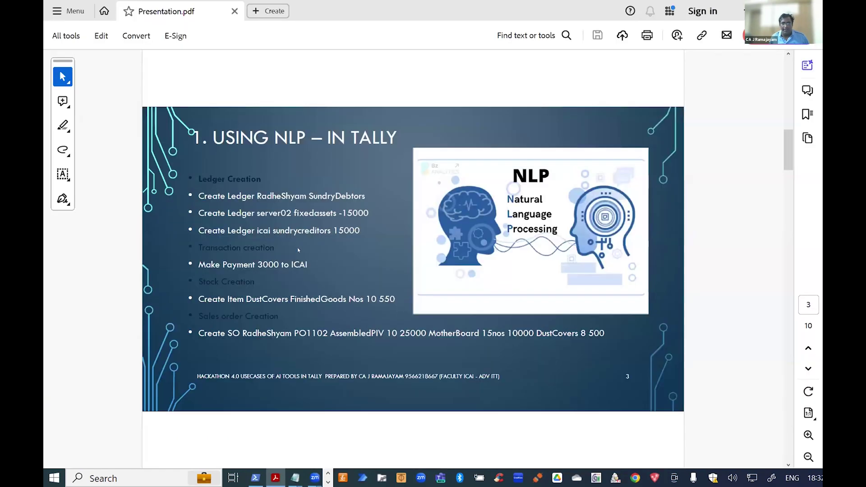
pyautogui.hotkey('alt', 'Tab')
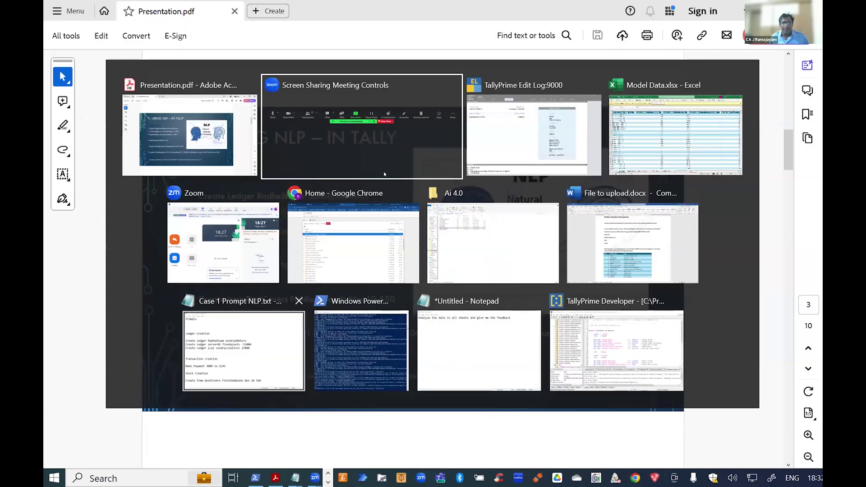
pyautogui.click(244, 350)
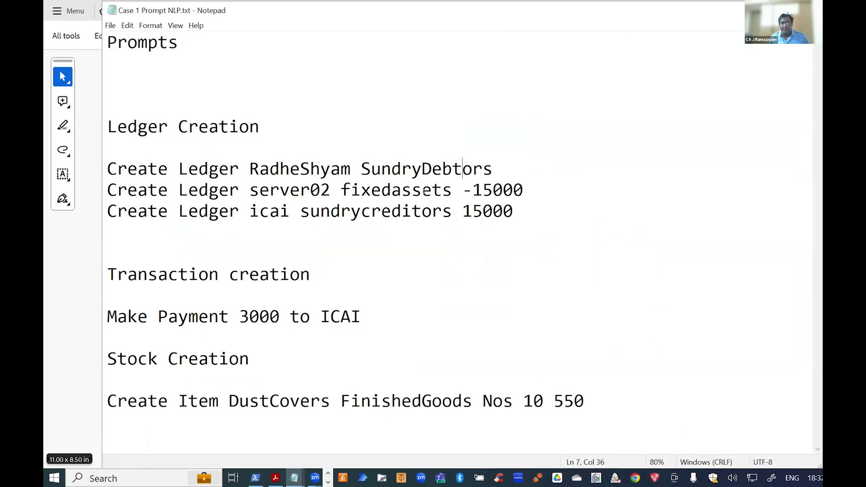
# Step: Add a prompt reading "create ledger" followed by a short sample first name on the empty line below the Ledger Creation heading
pyautogui.click(299, 154)
pyautogui.hotkey('alt', 'Tab')
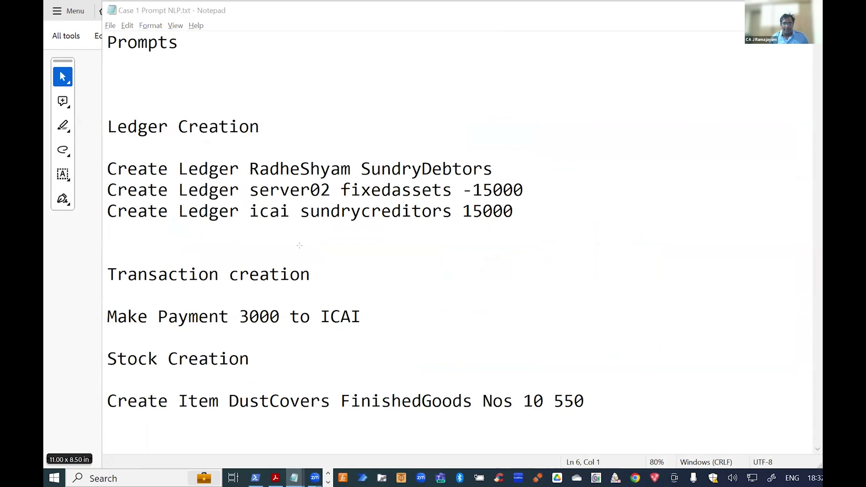
pyautogui.hotkey('alt', 'Tab')
pyautogui.write('ca')
pyautogui.press('BackSpace')
pyautogui.write('re')
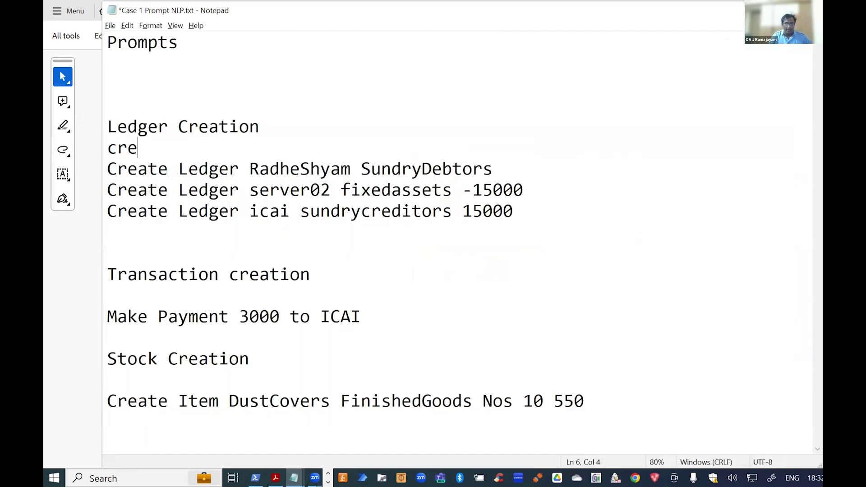
pyautogui.write('ate ledger ')
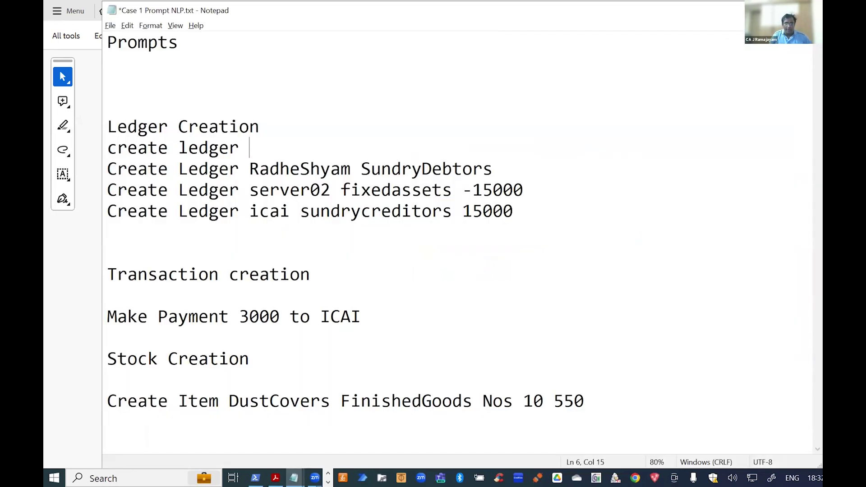
pyautogui.write('ram')
pyautogui.hotkey('shift', 'Left')
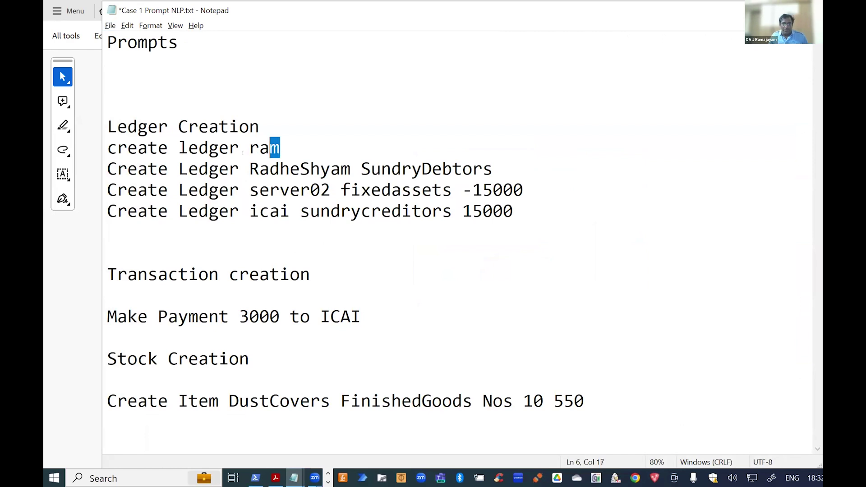
# Step: Copy the new ledger prompt and run it in the TallyPrime calculator
pyautogui.moveTo(108, 170); pyautogui.dragTo(110, 147)
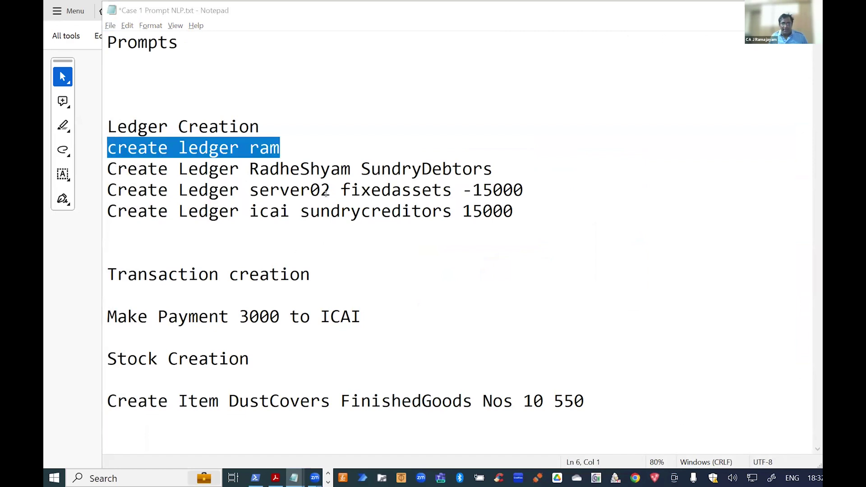
pyautogui.hotkey('alt', 'Tab')
pyautogui.hotkey('alt', 'Tab')
pyautogui.hotkey('alt', 'Tab')
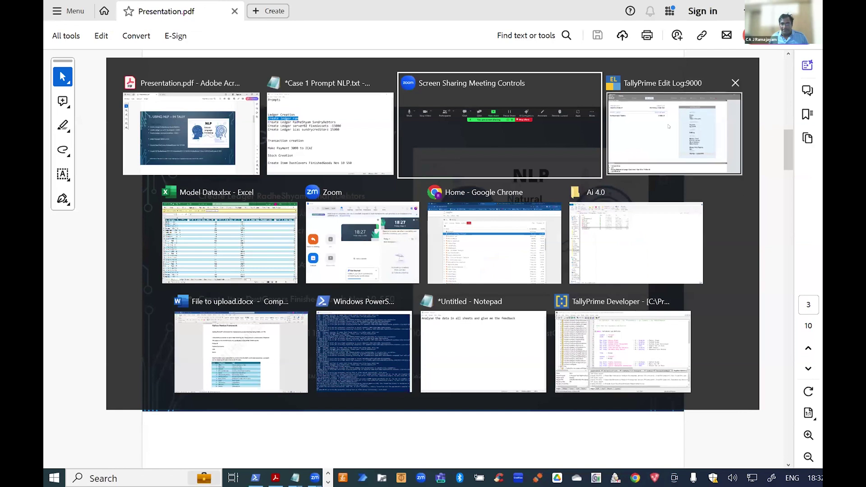
pyautogui.click(673, 131)
pyautogui.write('create ledger ram')
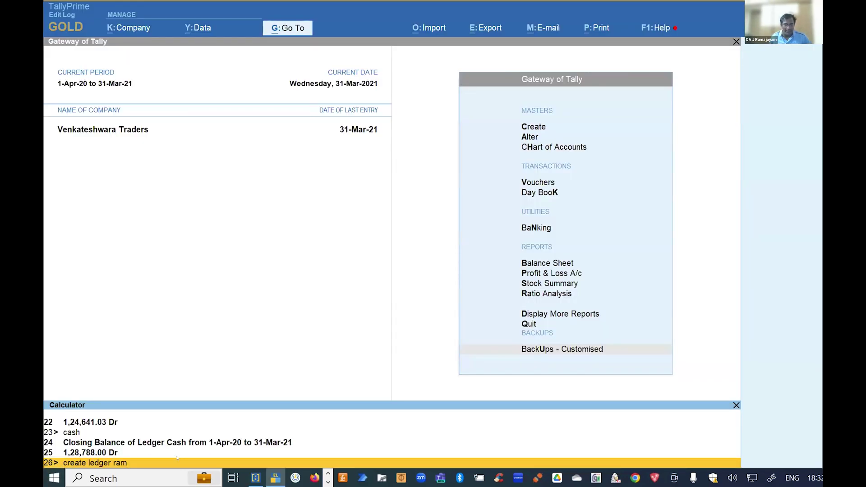
pyautogui.press('Return')
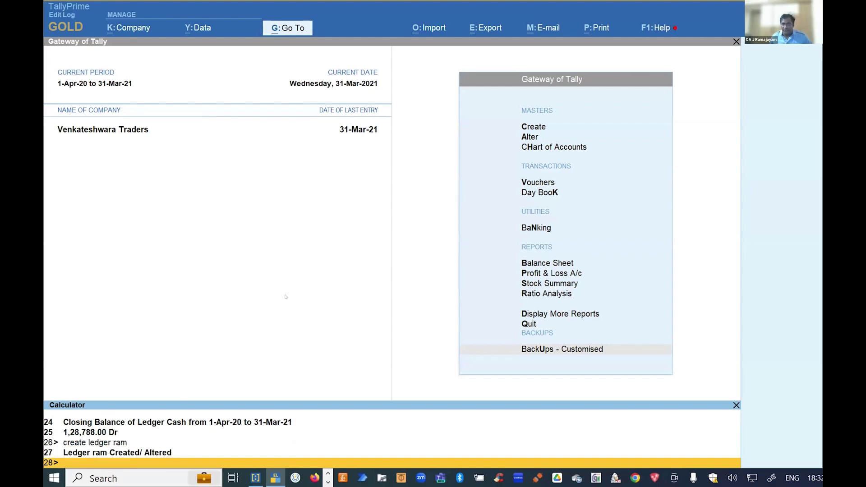
# Step: Open the newly created ledger in Ledger Alteration to examine its group and details
pyautogui.hotkey('ctrl', 'n')
pyautogui.press('Up')
pyautogui.press('Up')
pyautogui.press('Up')
pyautogui.press('Down')
pyautogui.press('Down')
pyautogui.press('Down')
pyautogui.press('Down')
pyautogui.press('Down')
pyautogui.press('Up')
pyautogui.press('Up')
pyautogui.press('Up')
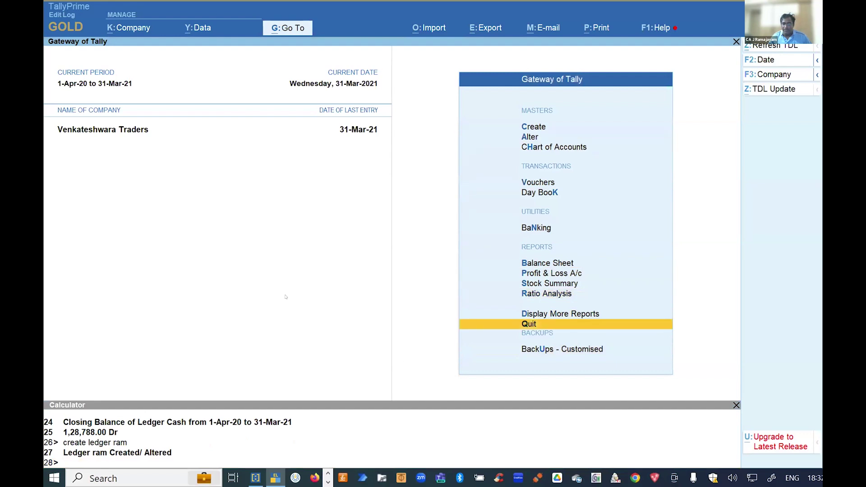
pyautogui.press('Down')
pyautogui.press('Down')
pyautogui.press('Down')
pyautogui.press('Return')
pyautogui.press('Down')
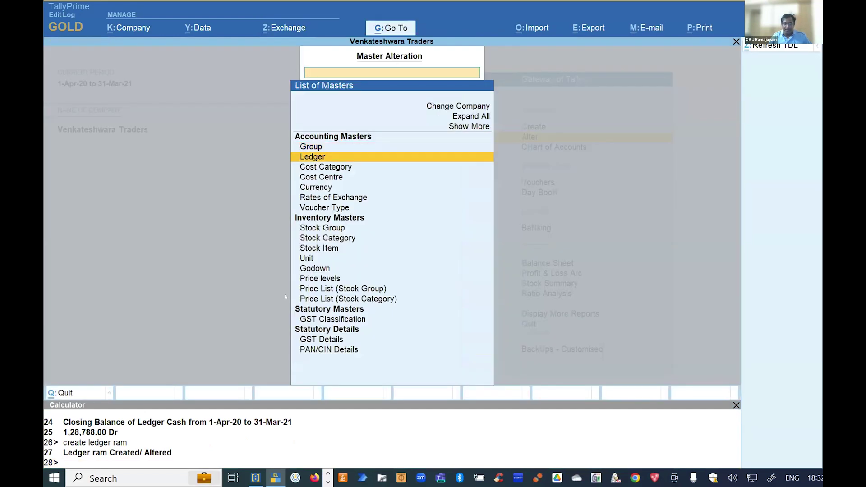
pyautogui.press('Return')
pyautogui.write('Ra')
pyautogui.press('Up')
pyautogui.press('Return')
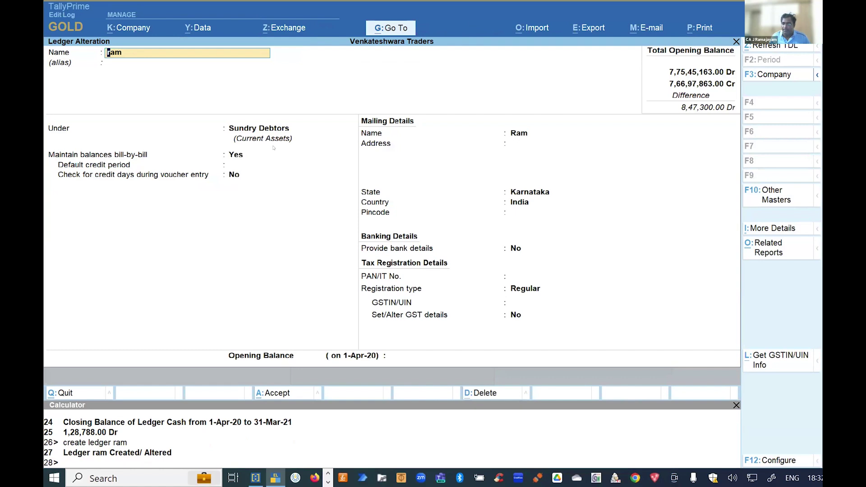
# Step: Copy the prompt that creates a named SundryDebtors ledger from the Notepad file and return to TallyPrime
pyautogui.press('ctrl')
pyautogui.hotkey('alt', 'Tab')
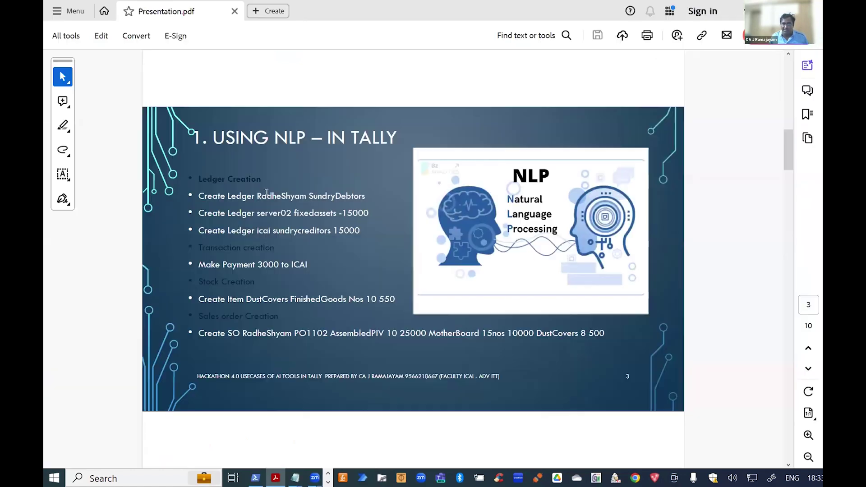
pyautogui.hotkey('alt', 'Tab')
pyautogui.hotkey('alt', 'Tab')
pyautogui.press('Tab')
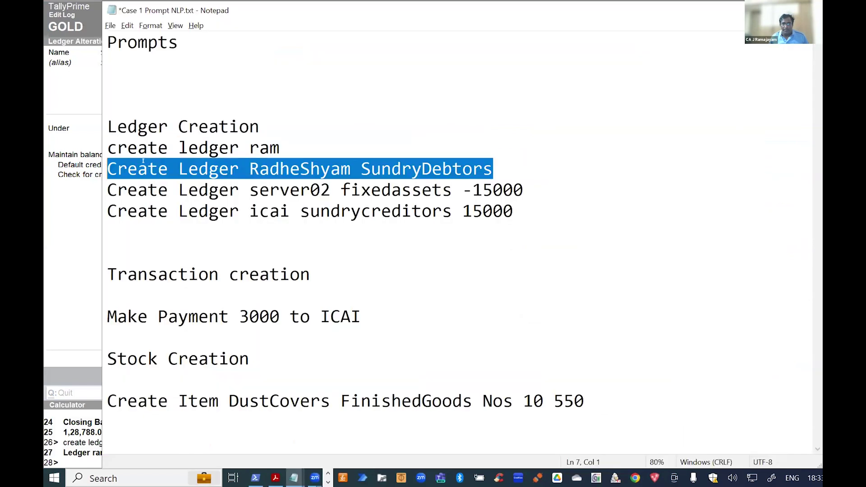
pyautogui.hotkey('alt', 'Tab')
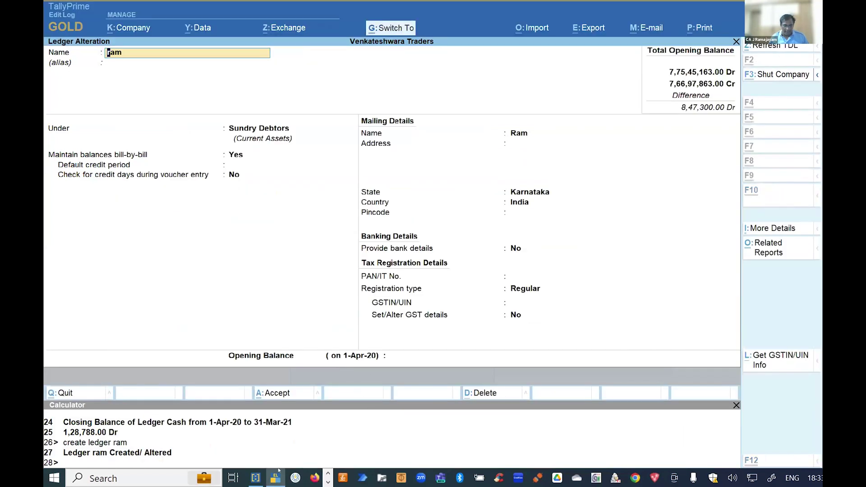
# Step: Leave the ledger alteration without saving and return to the Gateway of Tally
pyautogui.click(285, 460)
pyautogui.hotkey('ctrl', 'n')
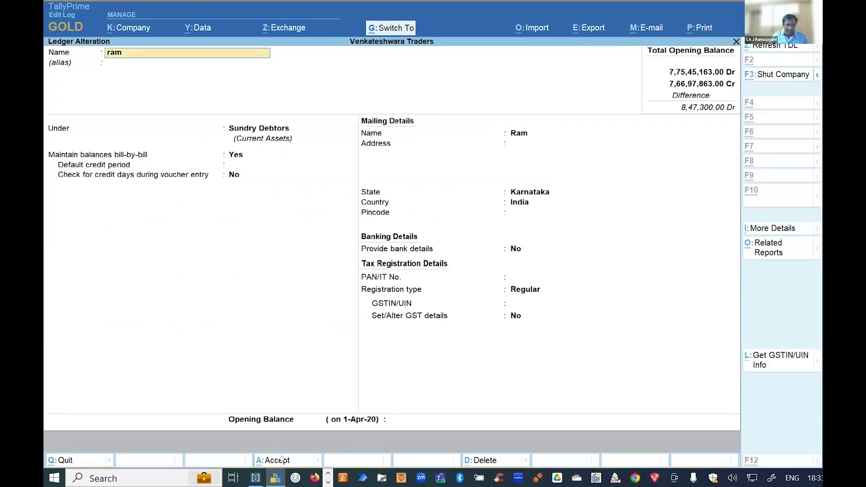
pyautogui.press('Escape')
pyautogui.press('Escape')
pyautogui.press('Escape')
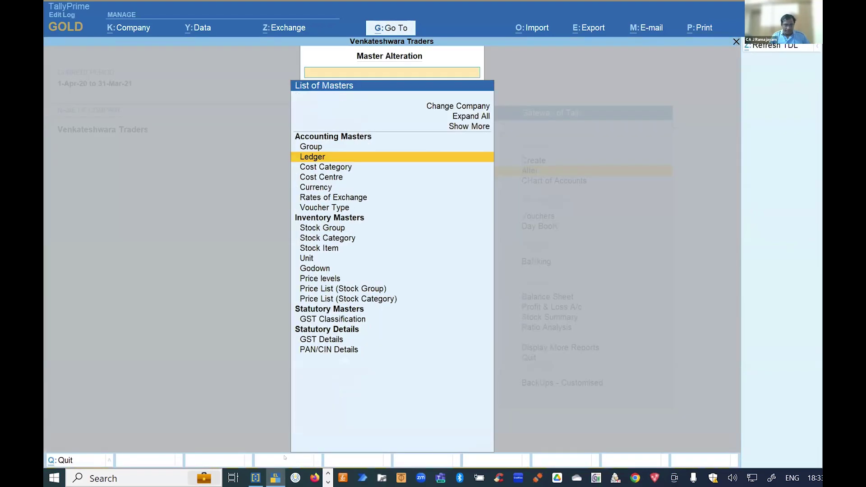
pyautogui.press('Escape')
pyautogui.press('Up')
# Step: Run the copied SundryDebtors ledger creation prompt in the calculator
pyautogui.hotkey('ctrl', 'n')
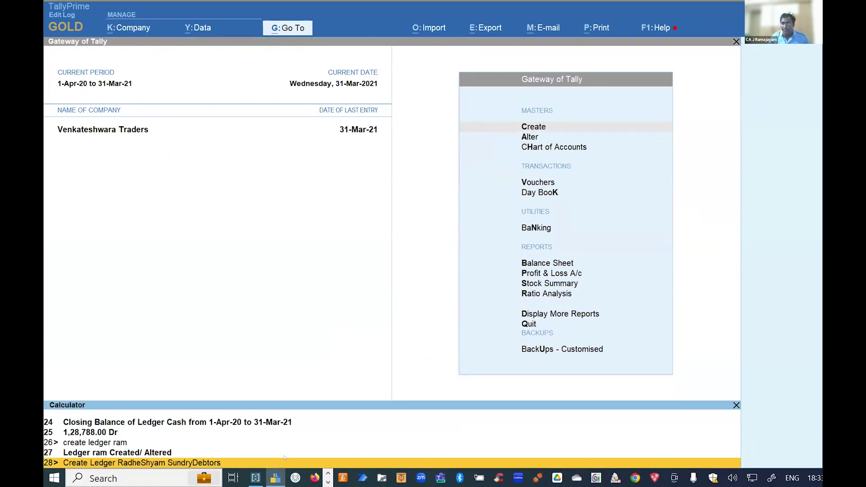
pyautogui.press('Return')
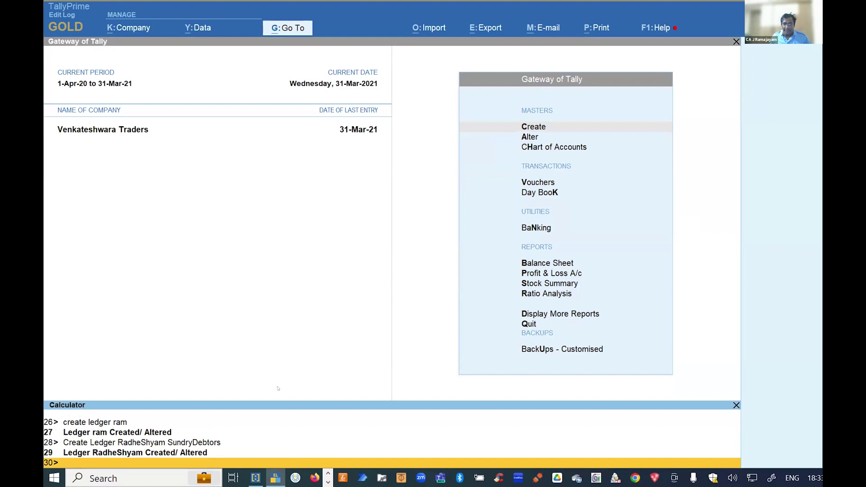
pyautogui.press('Up')
pyautogui.press('Up')
pyautogui.press('Up')
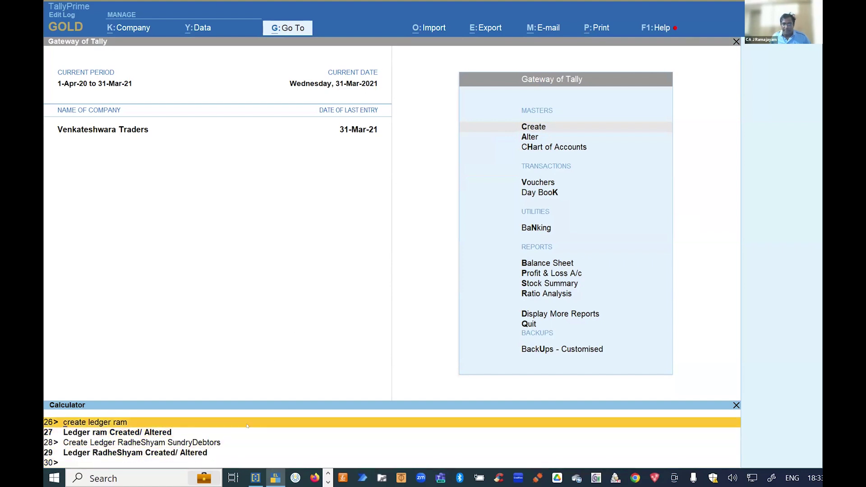
# Step: Open the newly created SundryDebtors ledger in Ledger Alteration to check it, leaving without changes to the list of masters
pyautogui.click(472, 200)
pyautogui.press('Down')
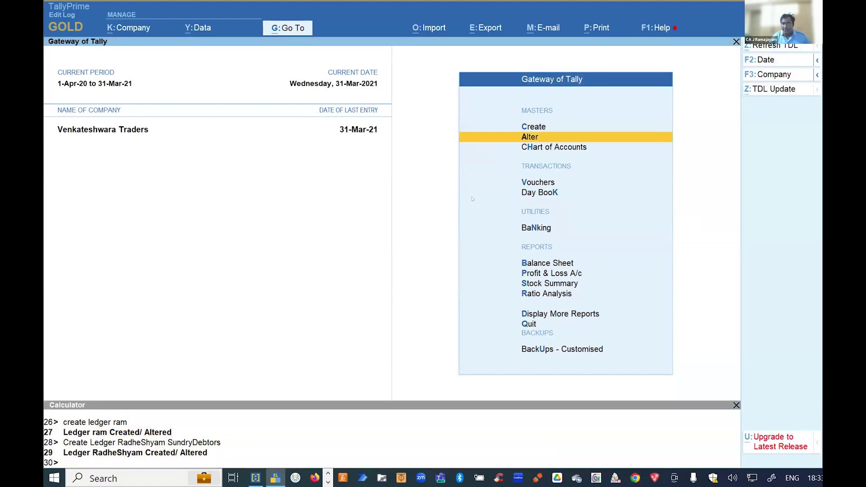
pyautogui.press('Return')
pyautogui.write('Rad')
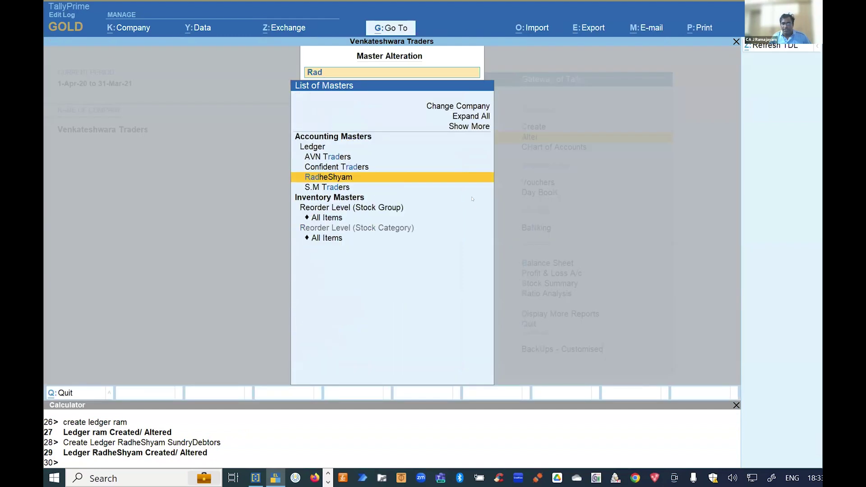
pyautogui.press('Return')
pyautogui.press('Escape')
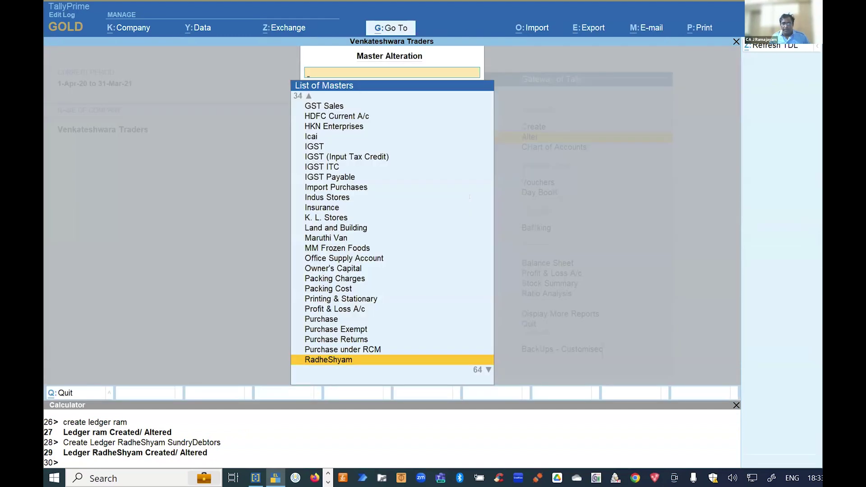
# Step: Copy the prompt "Create Ledger server02 fixedassets -15000" from the Notepad file into TallyPrime's calculator
pyautogui.hotkey('alt', 'Tab')
pyautogui.moveTo(108, 205)
pyautogui.mouseDown()
pyautogui.moveTo(117, 192)
pyautogui.moveTo(108, 190)
pyautogui.mouseUp()
pyautogui.hotkey('ctrl', 'c')
pyautogui.hotkey('alt', 'Tab')
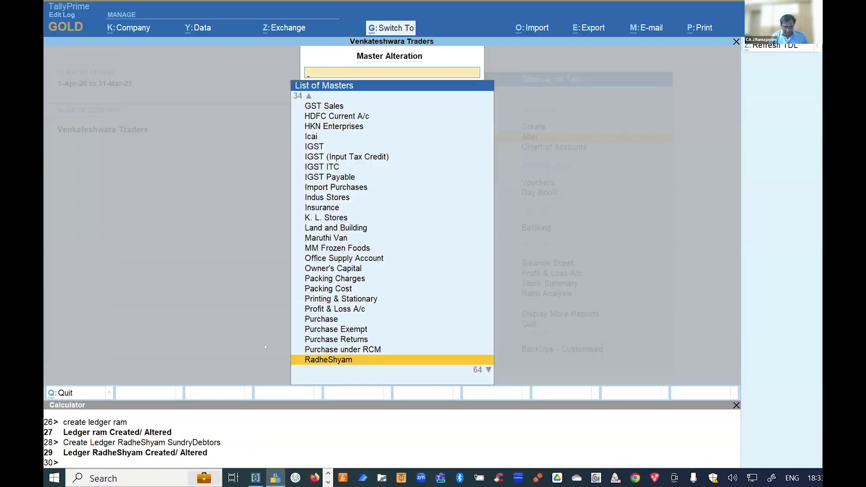
pyautogui.hotkey('ctrl', 'v')
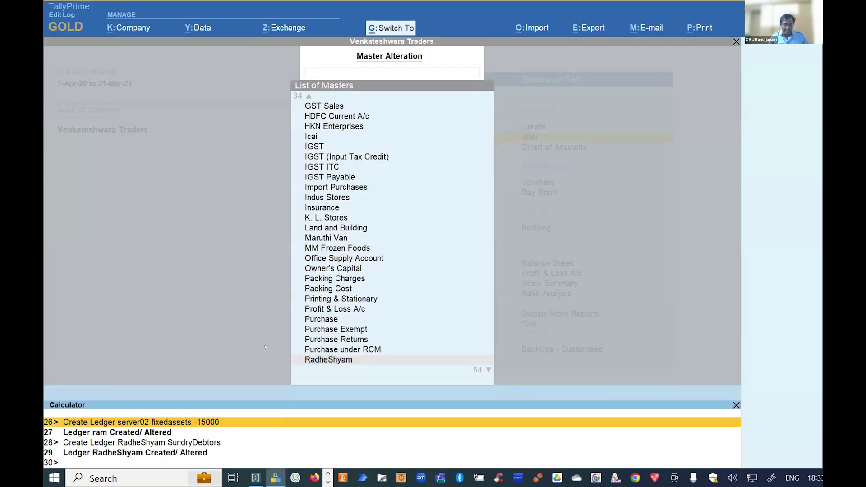
# Step: Run the prompt "Create Ledger server02 fixedassets -15000" in the calculator
pyautogui.press('Return')
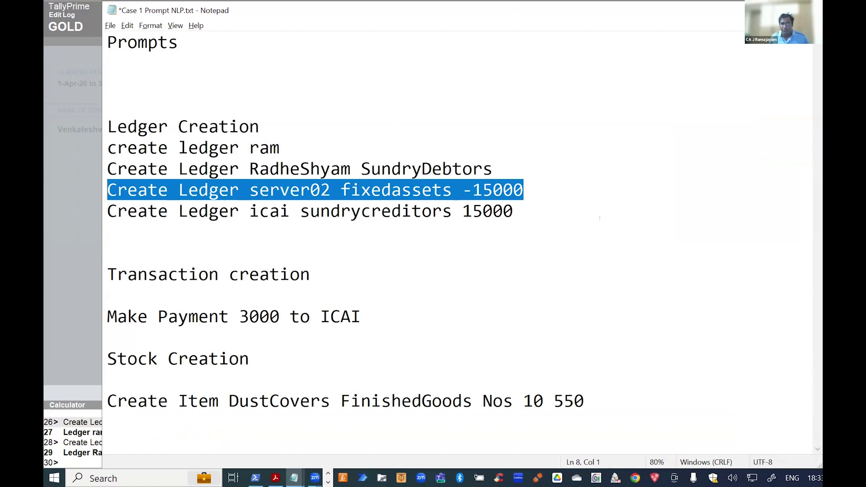
pyautogui.hotkey('alt', 'Tab')
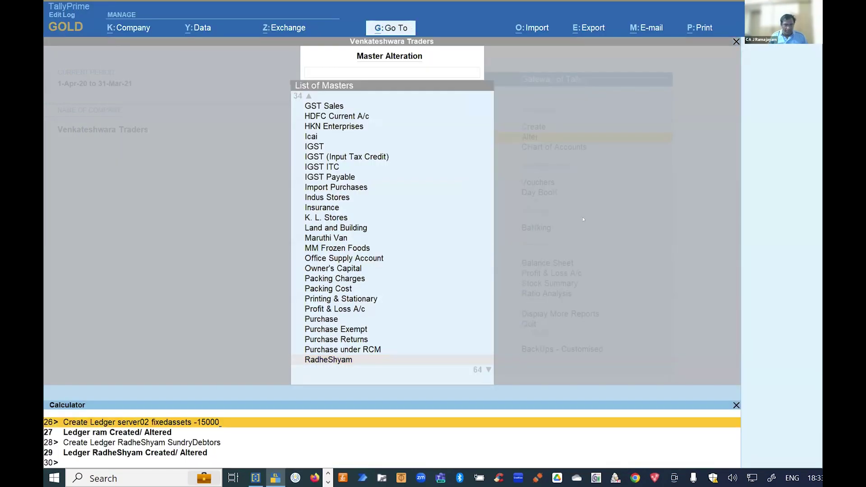
pyautogui.press('Escape')
pyautogui.press('Down')
pyautogui.press('Down')
pyautogui.hotkey('ctrl', 'v')
pyautogui.press('Return')
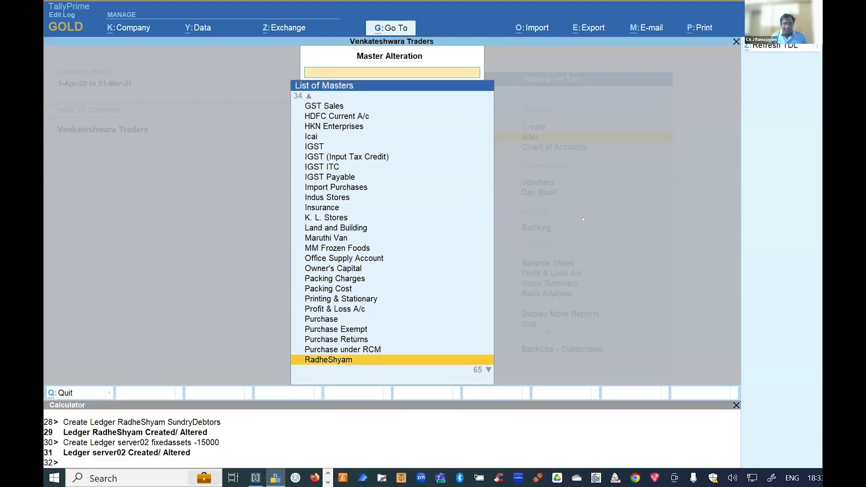
# Step: Open the server02 ledger in Ledger Alteration to examine its group and opening balance
pyautogui.click(142, 152)
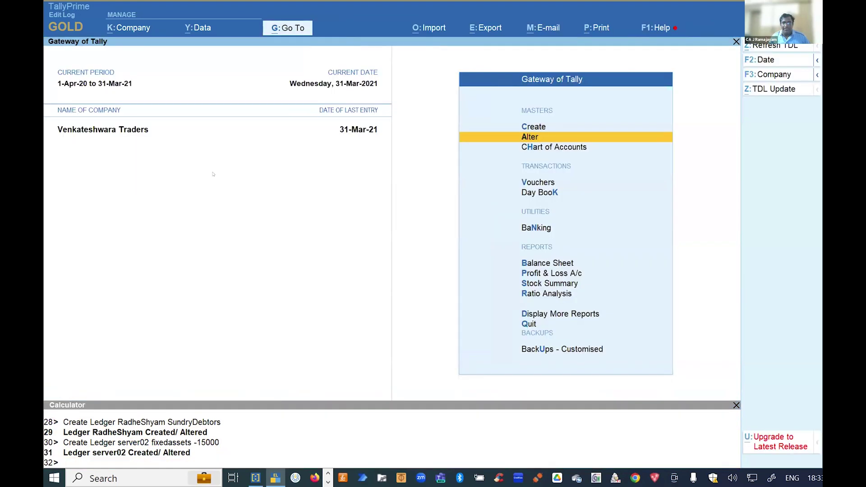
pyautogui.press('Return')
pyautogui.write('serve')
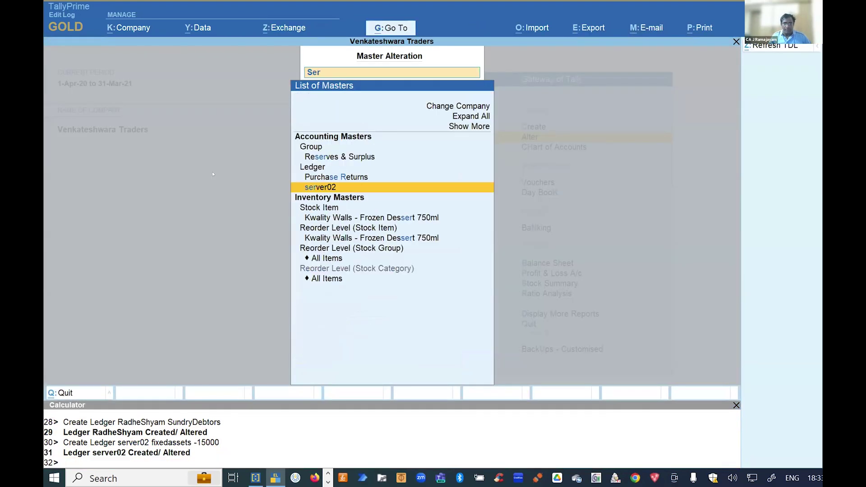
pyautogui.press('Return')
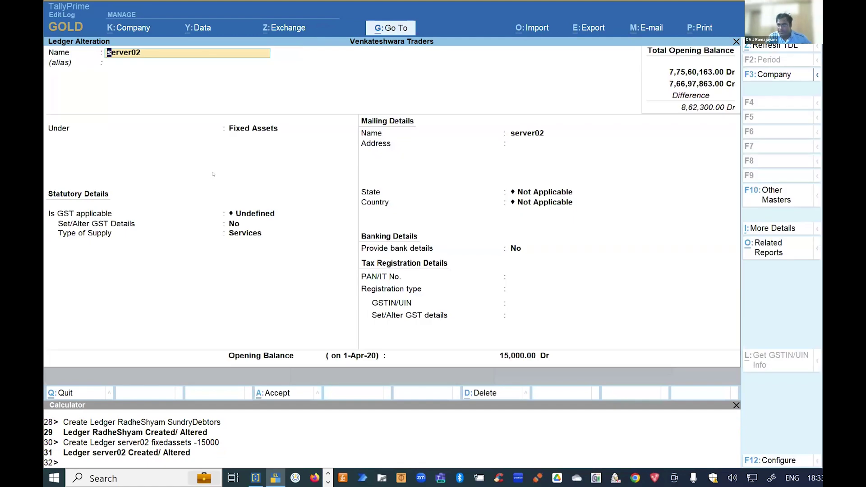
# Step: Select the prompt "Make Payment 3000 to ICAI" in the Notepad file and return to the Gateway of Tally without saving the ledger
pyautogui.hotkey('alt', 'Tab')
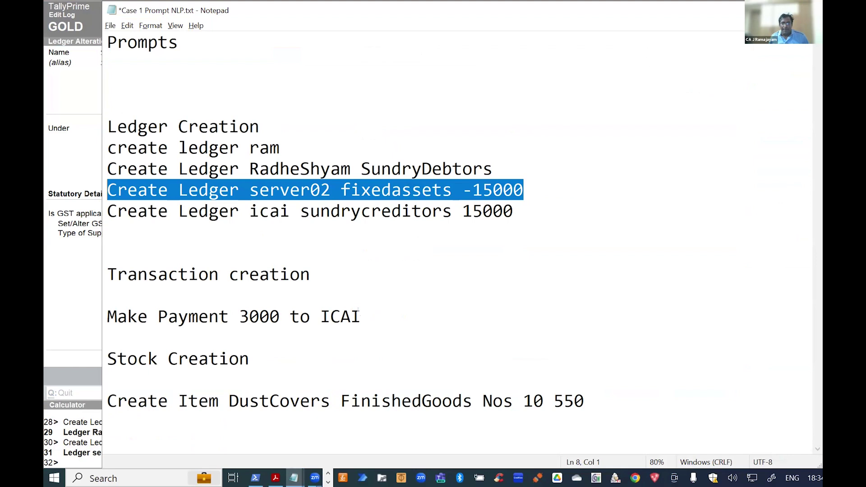
pyautogui.moveTo(359, 311); pyautogui.dragTo(105, 311)
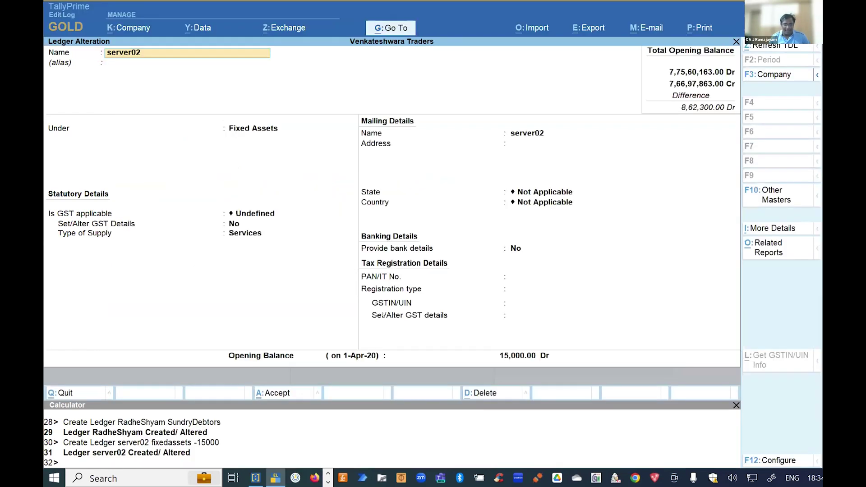
pyautogui.press('BackSpace')
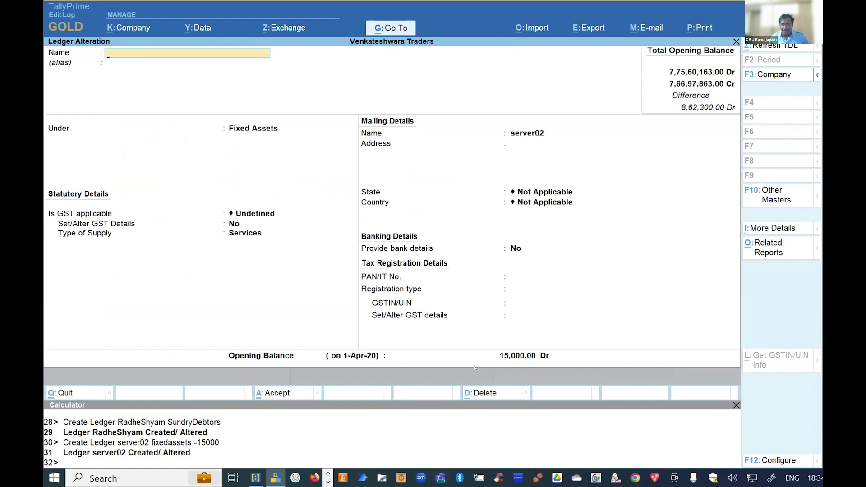
pyautogui.press('Escape')
pyautogui.press('Escape')
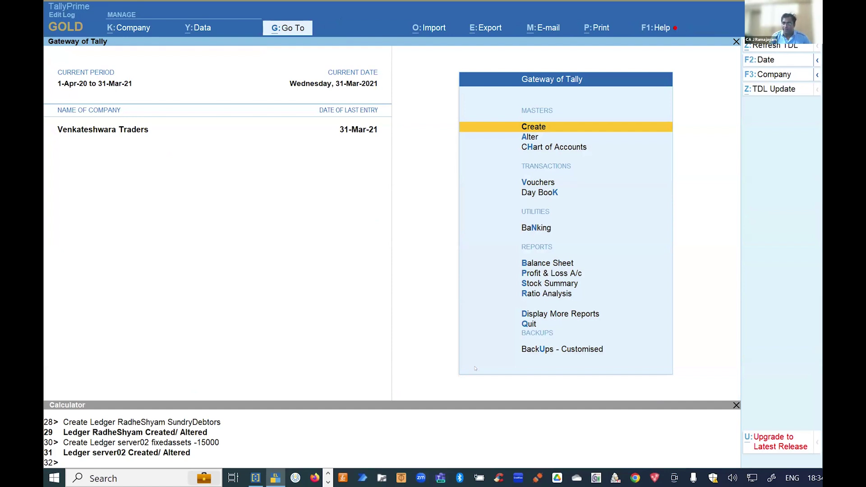
# Step: Run the prompt "create ledger icai" in the calculator
pyautogui.hotkey('ctrl', 'n')
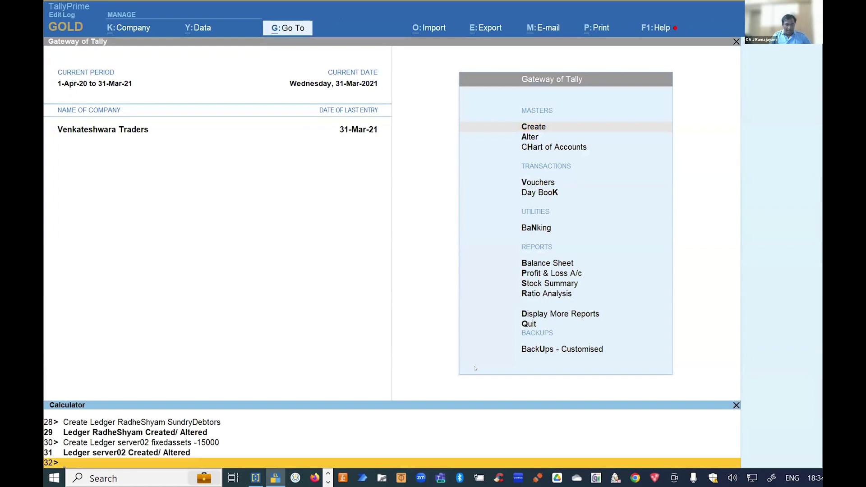
pyautogui.write('create ledger i')
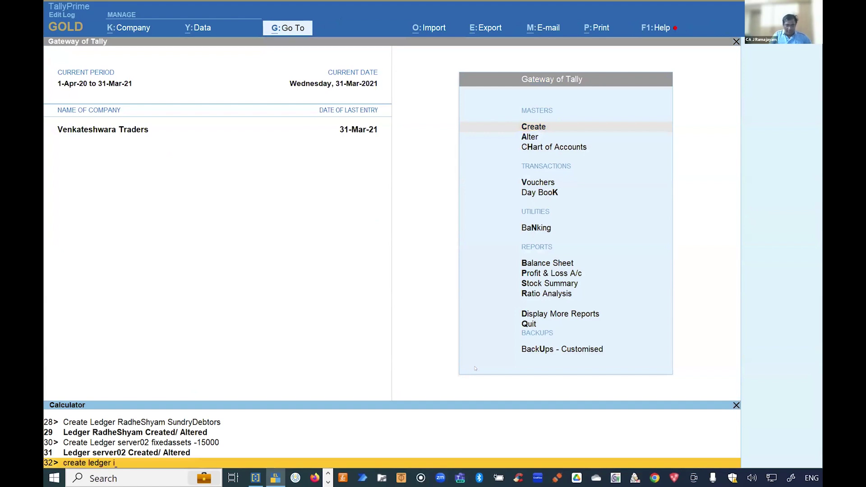
pyautogui.write('cai')
pyautogui.press('Return')
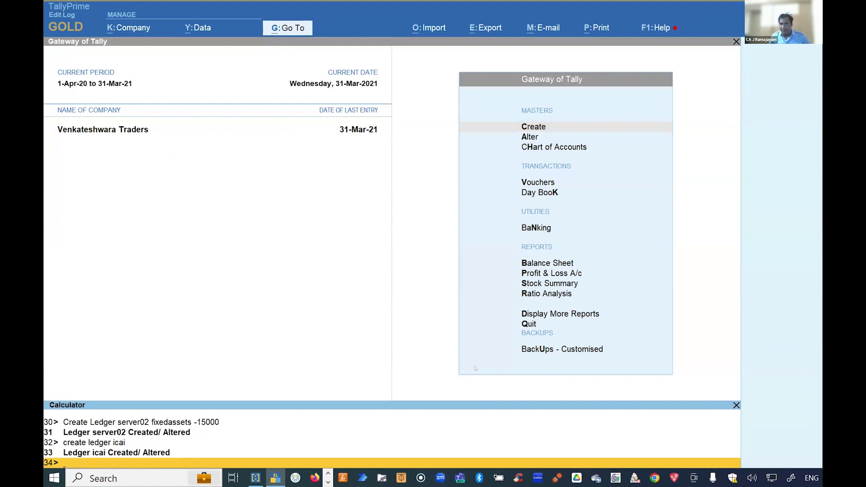
# Step: Copy the prompt "Make Payment 3000 to ICAI" from the Notepad file and run it in the calculator
pyautogui.hotkey('alt', 'Tab')
pyautogui.hotkey('ctrl', 'c')
pyautogui.hotkey('alt', 'Tab')
pyautogui.hotkey('ctrl', 'v')
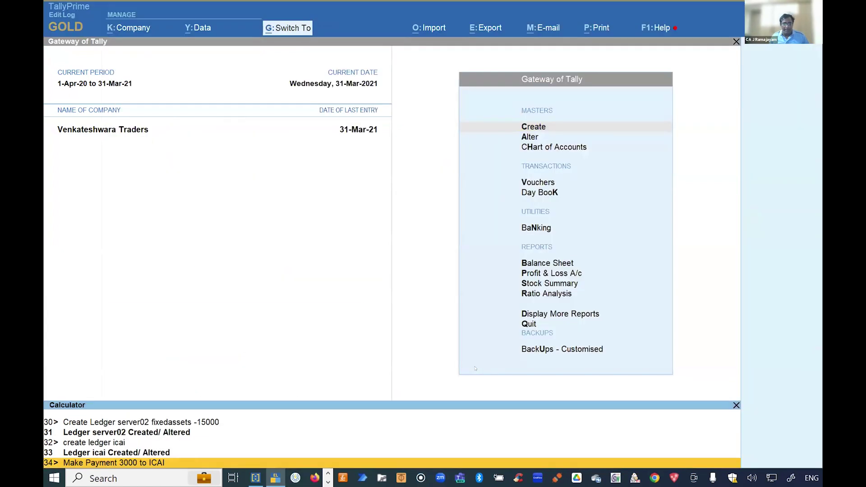
pyautogui.press('Return')
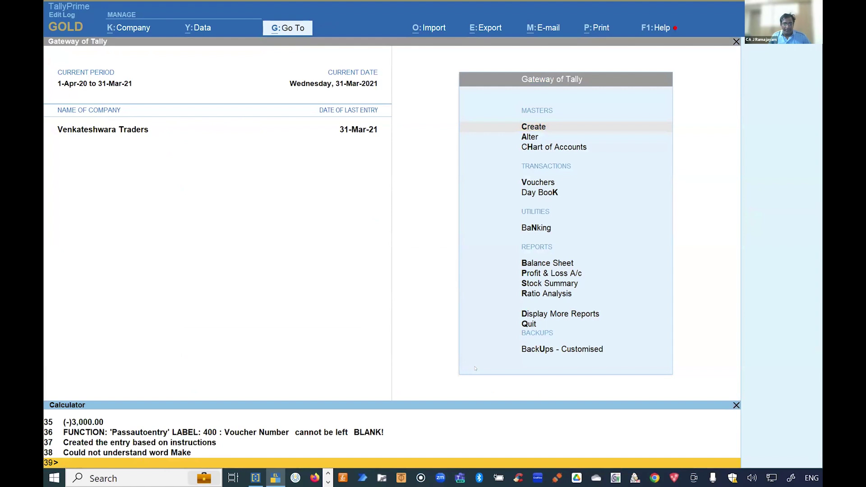
pyautogui.hotkey('ctrl', 'm')
pyautogui.press('Down')
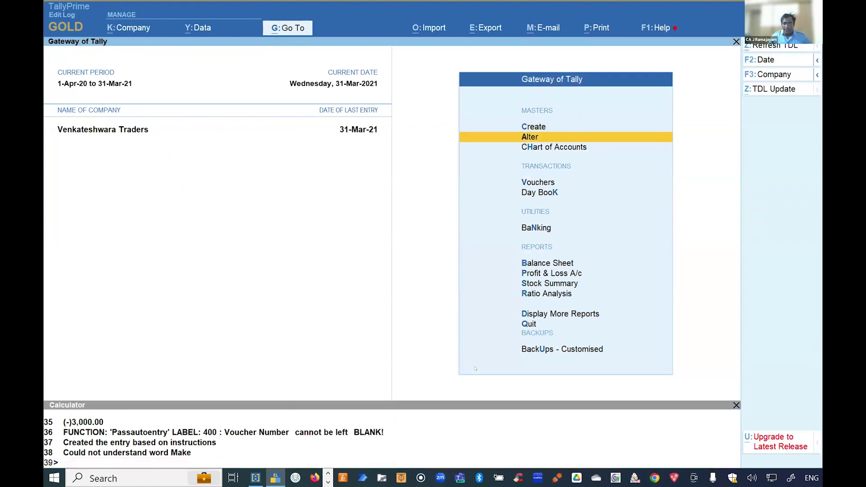
pyautogui.press('Down')
pyautogui.write('da')
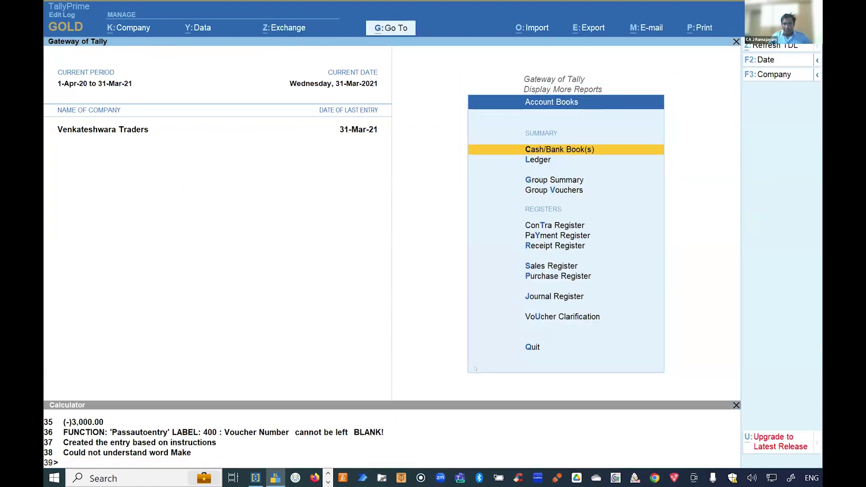
pyautogui.write('lUi')
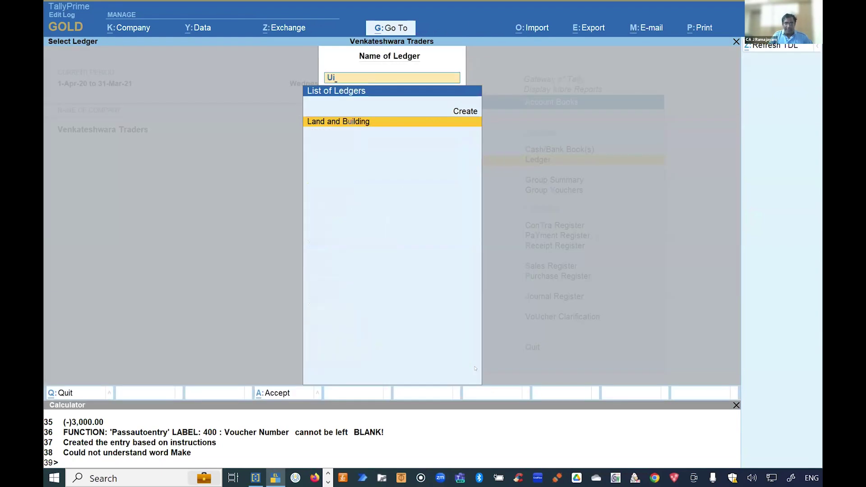
pyautogui.press('Escape')
pyautogui.write('Io')
pyautogui.press('Escape')
pyautogui.press('Escape')
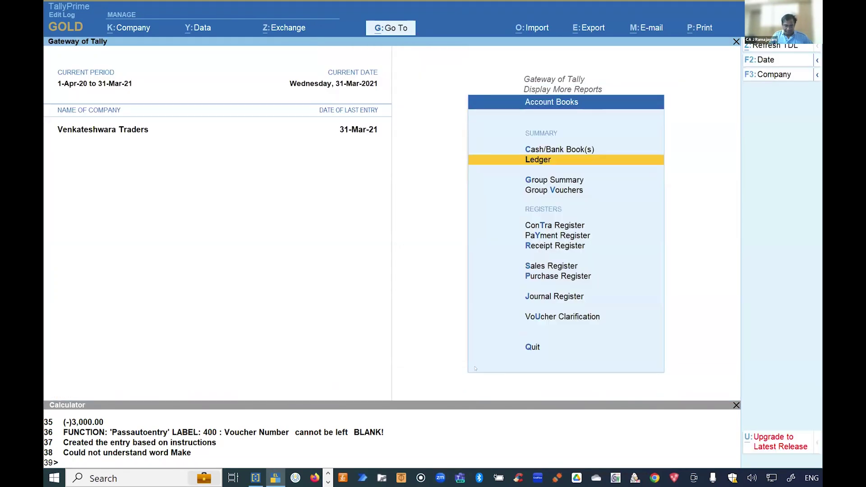
pyautogui.press('c')
pyautogui.press('Escape')
pyautogui.press('Escape')
pyautogui.press('Escape')
pyautogui.press('Home')
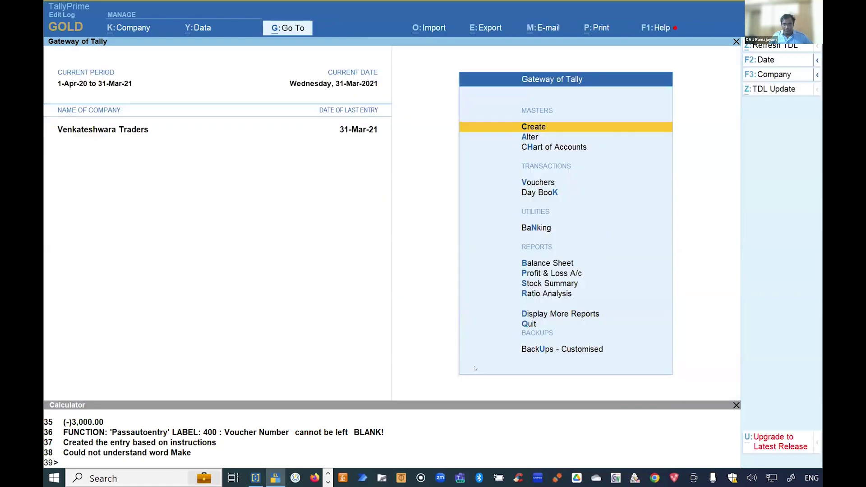
# Step: Display the ledger vouchers report for the Icai ledger to look for the payment entry
pyautogui.write('dalcc')
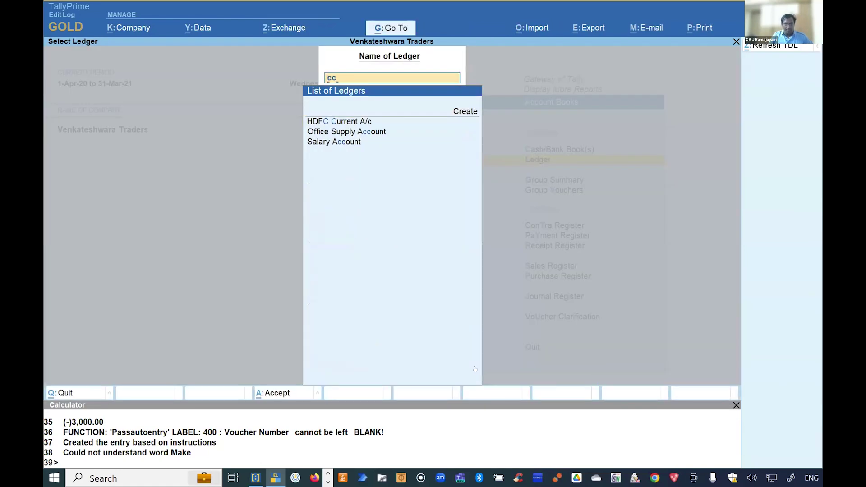
pyautogui.press('Escape')
pyautogui.write('icai')
pyautogui.press('Return')
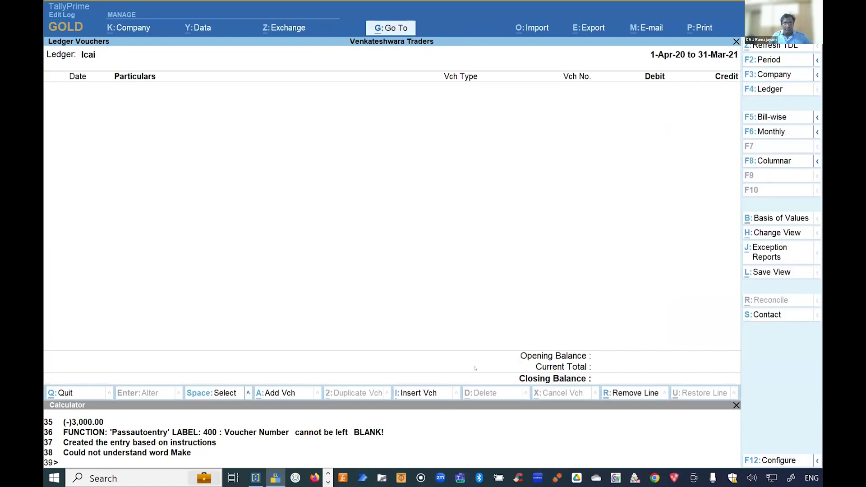
# Step: Go through the period settings of the Icai ledger report and return to the Gateway of Tally
pyautogui.press('F2')
pyautogui.press('Return')
pyautogui.press('Return')
pyautogui.press('F2')
pyautogui.press('Return')
pyautogui.press('Return')
pyautogui.press('Escape')
pyautogui.press('Escape')
# Step: Open the Payment voucher type for alteration from the voucher type masters
pyautogui.press('Down')
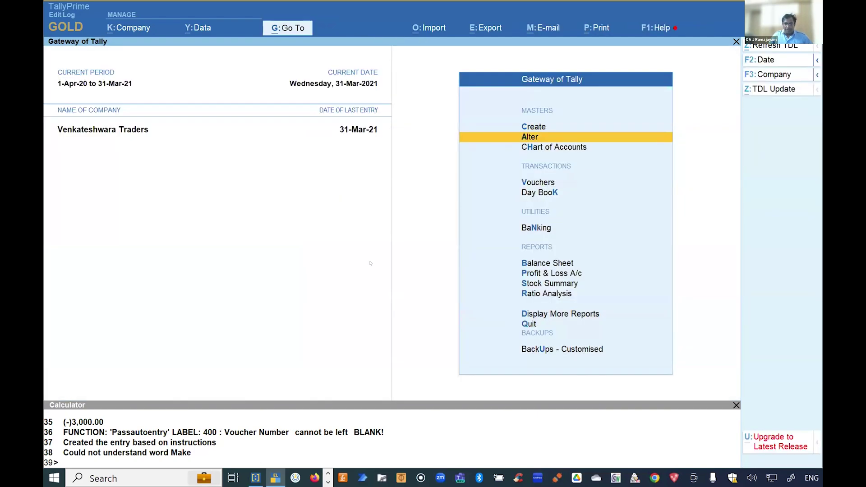
pyautogui.press('Return')
pyautogui.press('Down')
pyautogui.press('Down')
pyautogui.press('Down')
pyautogui.press('Down')
pyautogui.press('Down')
pyautogui.press('Down')
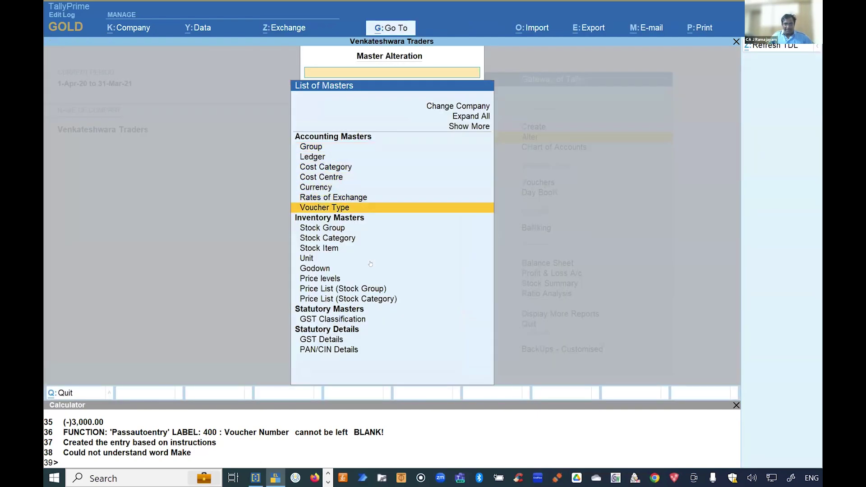
pyautogui.press('Return')
pyautogui.write('p')
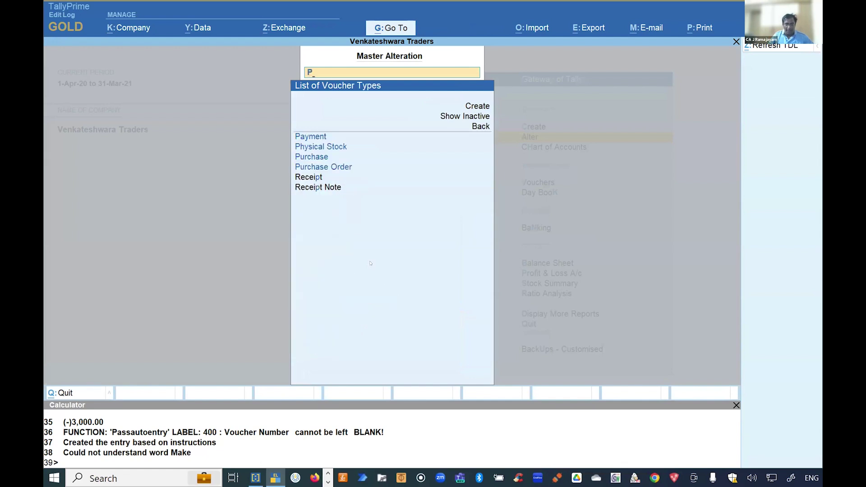
pyautogui.press('Return')
# Step: Set the Payment voucher type's method of voucher numbering to None, save it, and return to the Gateway of Tally
pyautogui.press('Return')
pyautogui.press('Return')
pyautogui.press('Return')
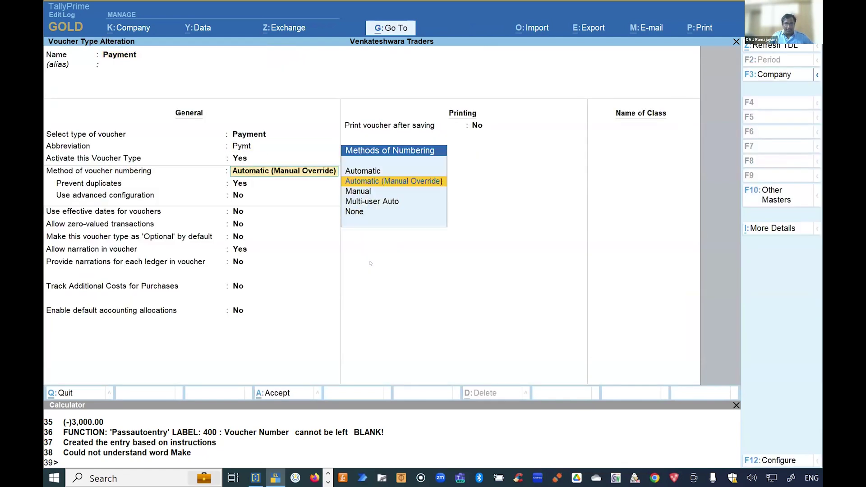
pyautogui.press('Down')
pyautogui.press('Down')
pyautogui.press('Down')
pyautogui.press('Return')
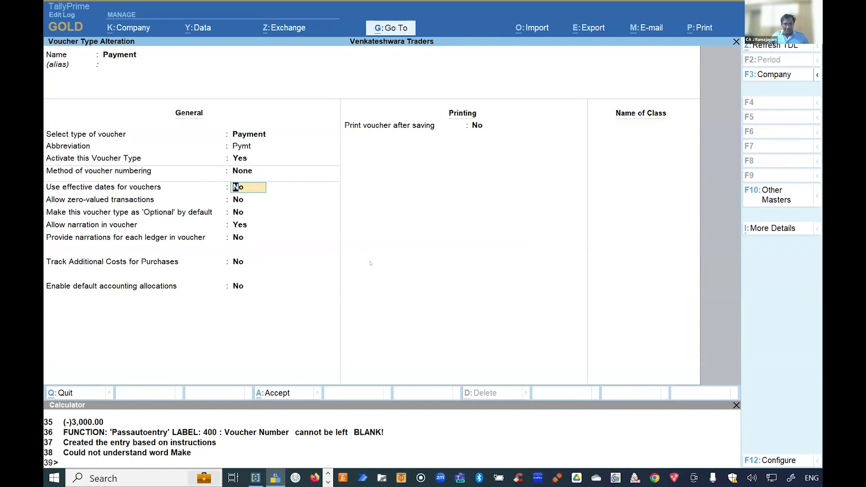
pyautogui.press('ctrl')
pyautogui.hotkey('ctrl', 'a')
pyautogui.press('Escape')
pyautogui.press('Escape')
pyautogui.press('Up')
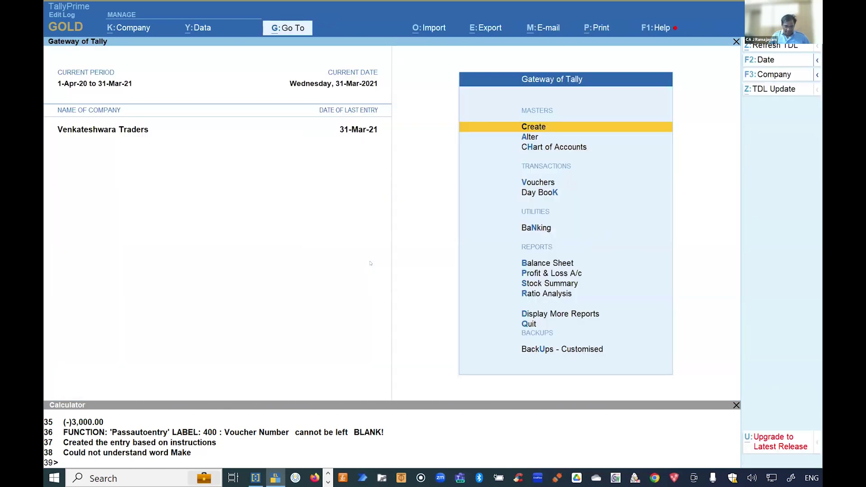
# Step: Rerun the earlier "Make Payment 3000 to ICAI" prompt from the calculator history
pyautogui.hotkey('ctrl', 'n')
pyautogui.press('Up')
pyautogui.press('Up')
pyautogui.press('Up')
pyautogui.press('Up')
pyautogui.press('Up')
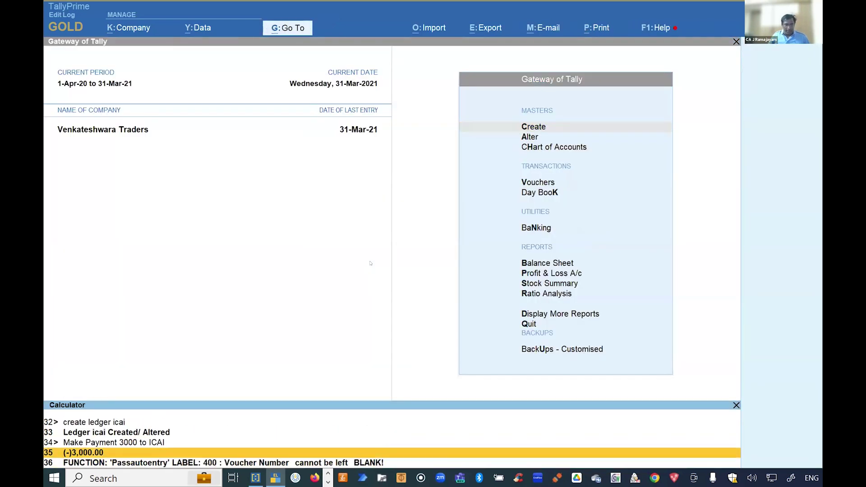
pyautogui.press('Return')
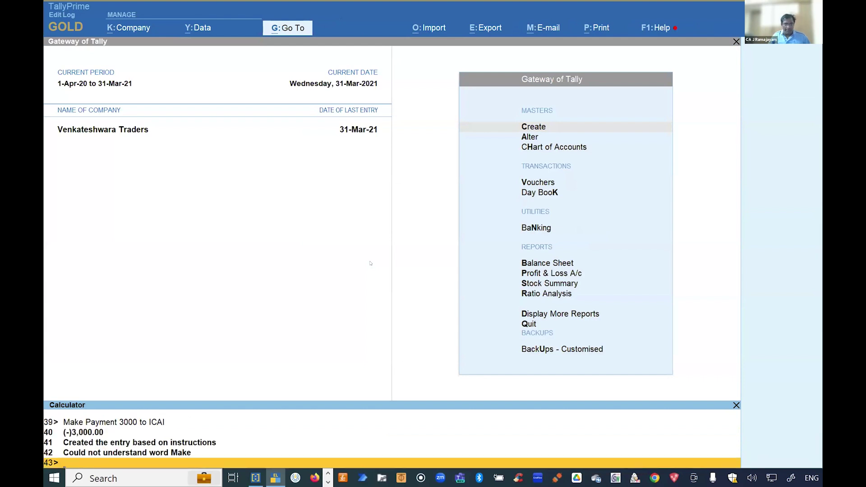
# Step: Open the 3,000 payment voucher from the Icai ledger report under the account books to check the entry
pyautogui.press('Escape')
pyautogui.write('dalIcai')
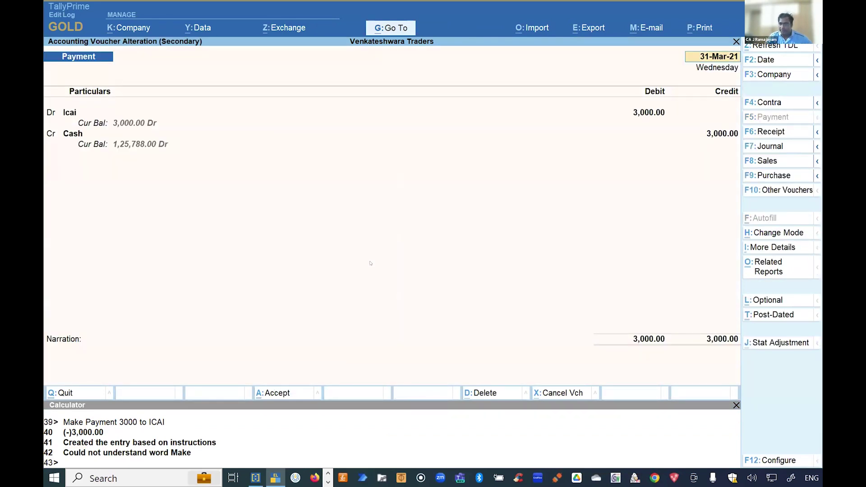
# Step: Copy the prompt "Create Item DustCovers FinishedGoods Nos 10 550" from the Notepad prompts file and run it in the TallyPrime calculator
pyautogui.hotkey('alt', 'Tab')
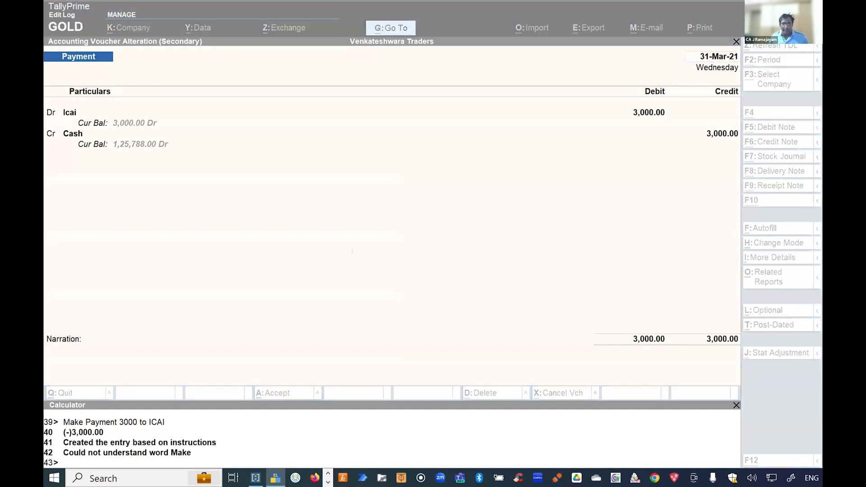
pyautogui.moveTo(598, 400); pyautogui.dragTo(108, 401)
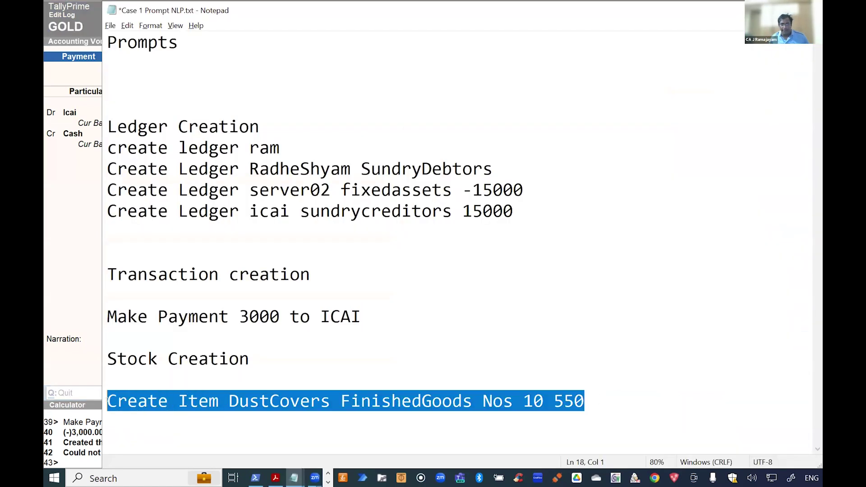
pyautogui.hotkey('alt', 'Tab')
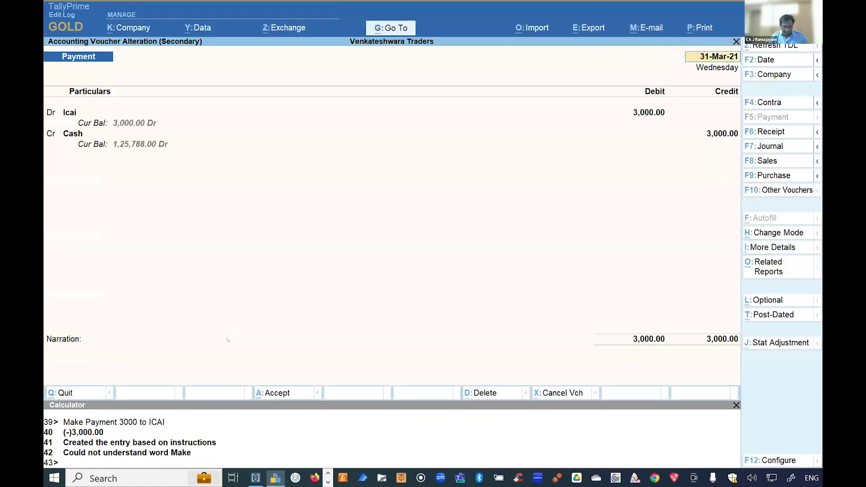
pyautogui.hotkey('ctrl', 'n')
pyautogui.hotkey('ctrl', 'v')
pyautogui.press('Return')
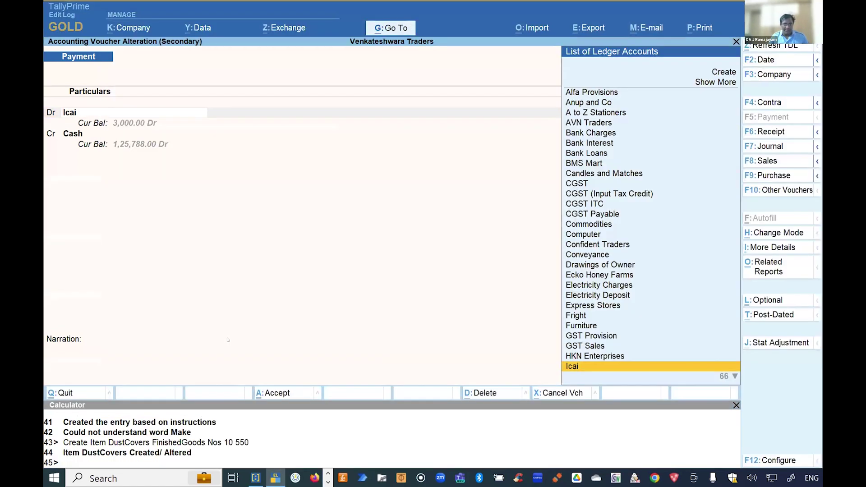
# Step: Leave the payment voucher and the Icai ledger report, glance at the Notepad prompts, and return to the Gateway of Tally
pyautogui.press('Escape')
pyautogui.press('Escape')
pyautogui.press('Escape')
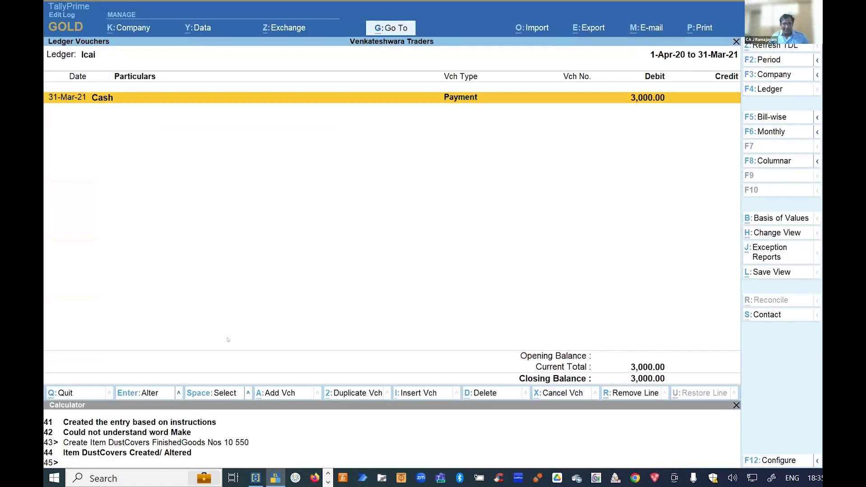
pyautogui.press('Escape')
pyautogui.hotkey('alt', 'Tab')
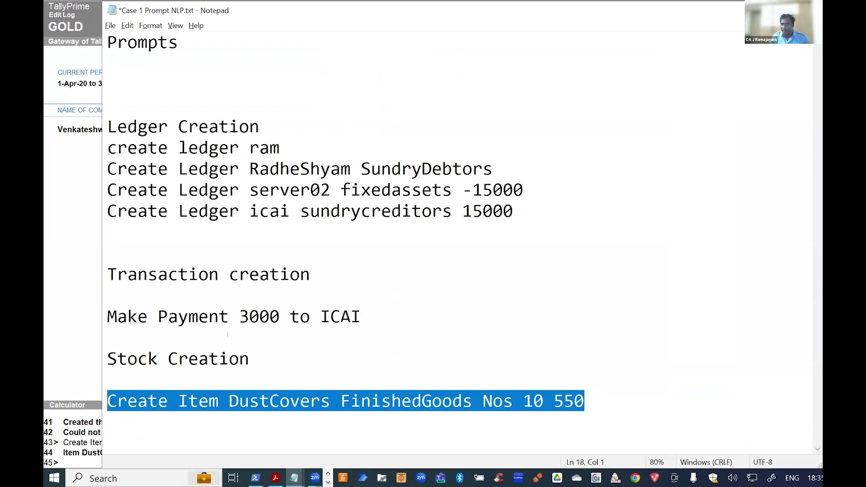
pyautogui.hotkey('alt', 'Tab')
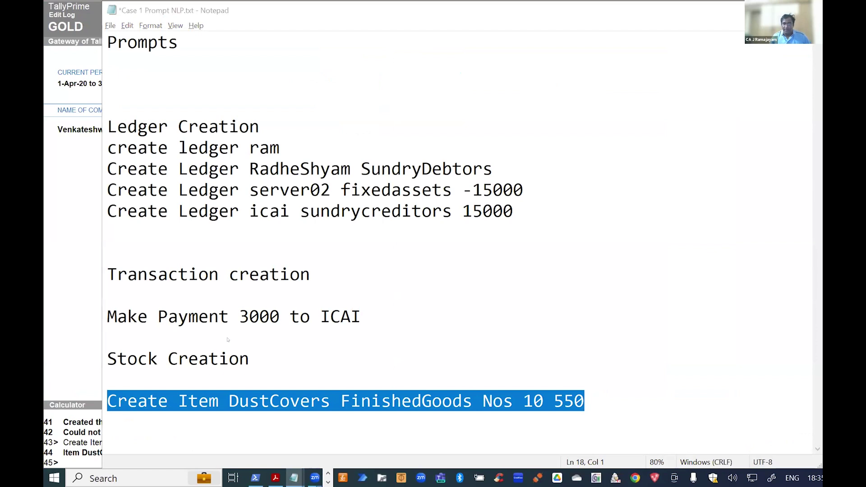
pyautogui.press('Escape')
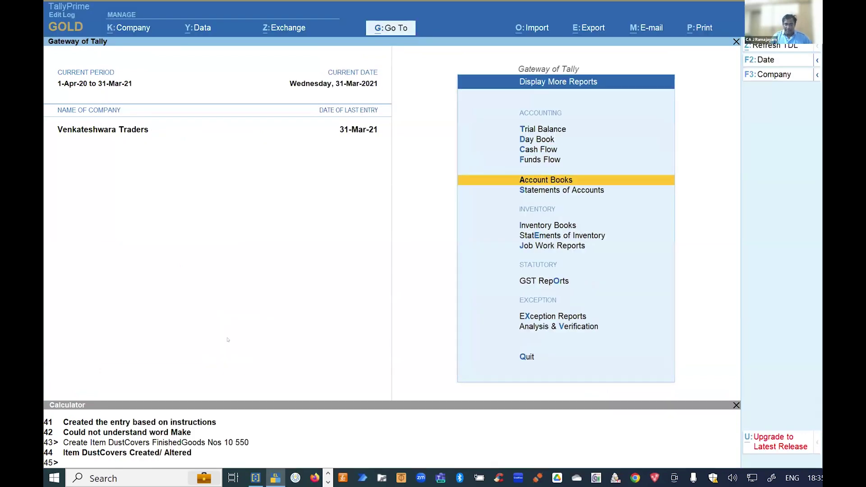
pyautogui.press('Escape')
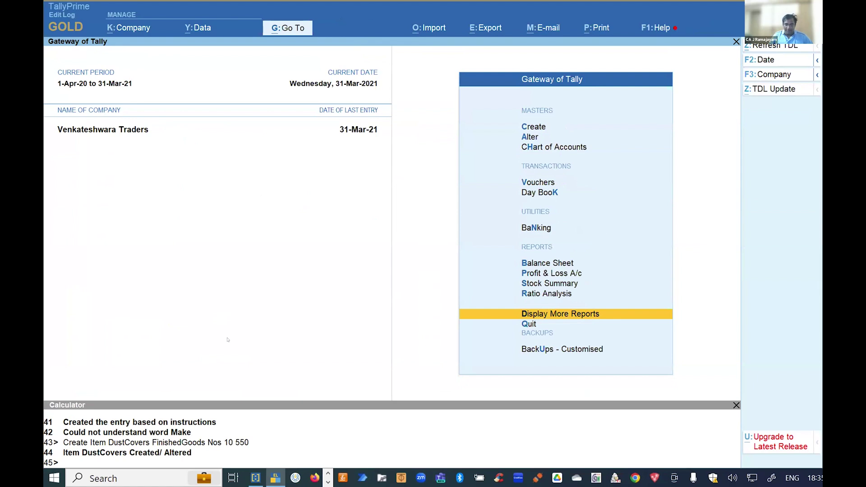
# Step: Display the Stock Query for the DustCovers item from the statements of inventory
pyautogui.press('Return')
pyautogui.press('Down')
pyautogui.press('Down')
pyautogui.press('Down')
pyautogui.press('Down')
pyautogui.press('Down')
pyautogui.press('Down')
pyautogui.press('Down')
pyautogui.press('Down')
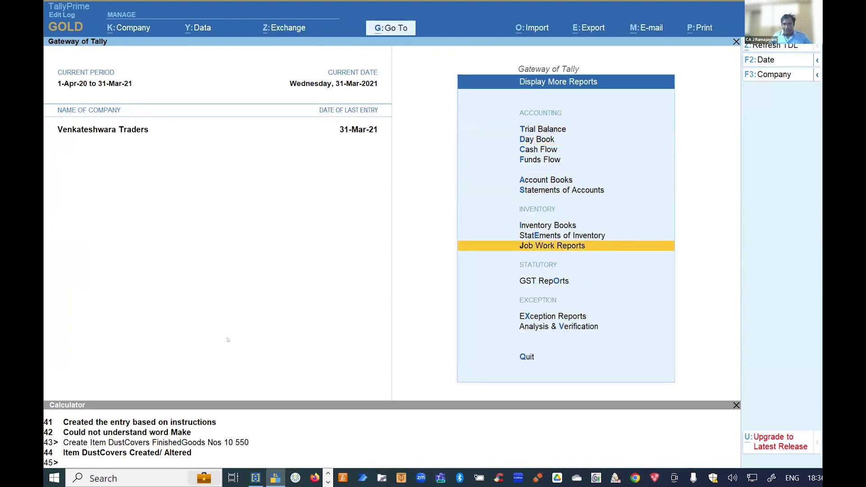
pyautogui.press('Up')
pyautogui.press('Return')
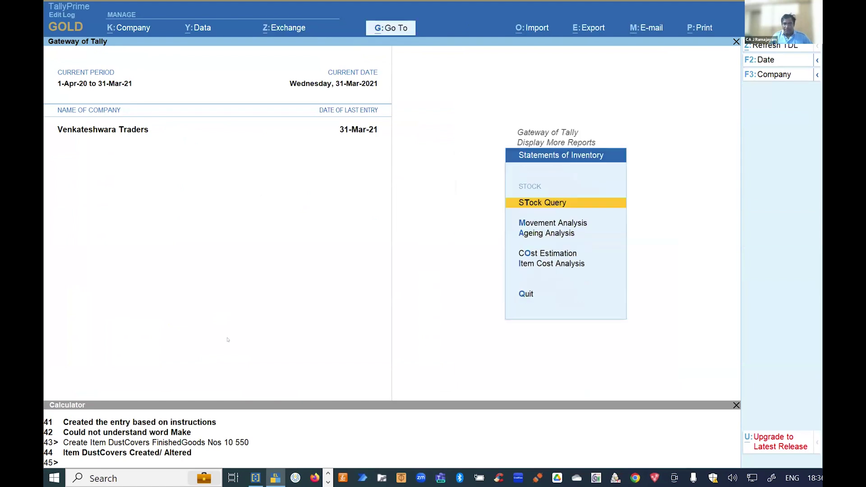
pyautogui.press('Return')
pyautogui.write('Du')
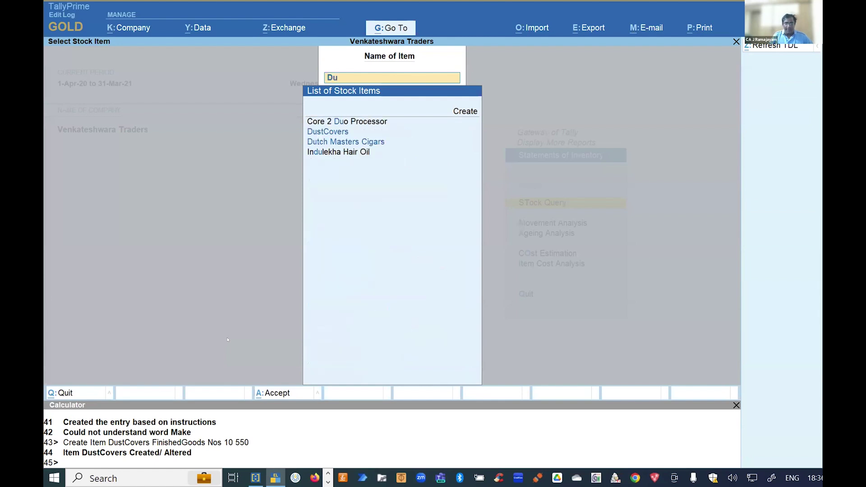
pyautogui.press('Return')
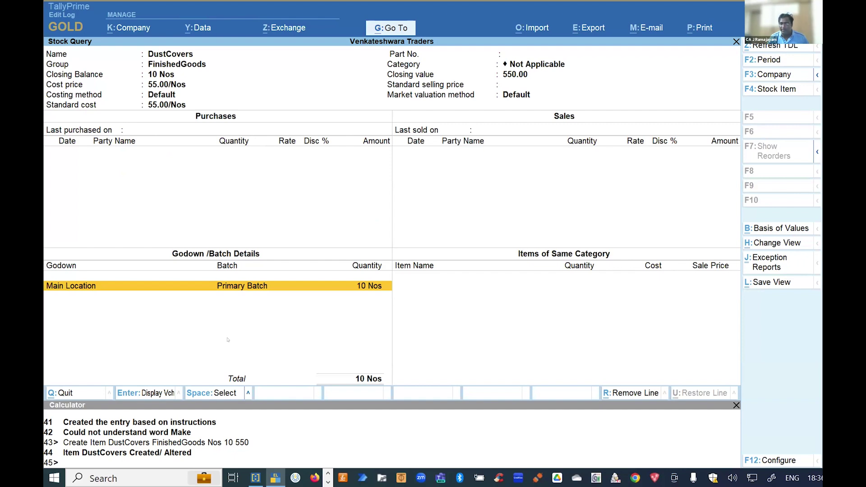
# Step: Check the Notepad prompts, then switch to Presentation.pdf in Adobe Acrobat to view the "Using NLP – in Tally" slide
pyautogui.press('alt')
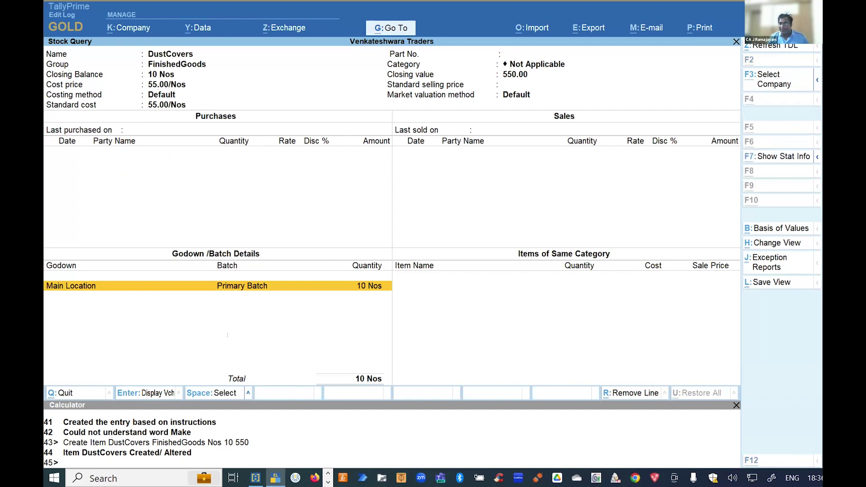
pyautogui.hotkey('alt', 'Tab')
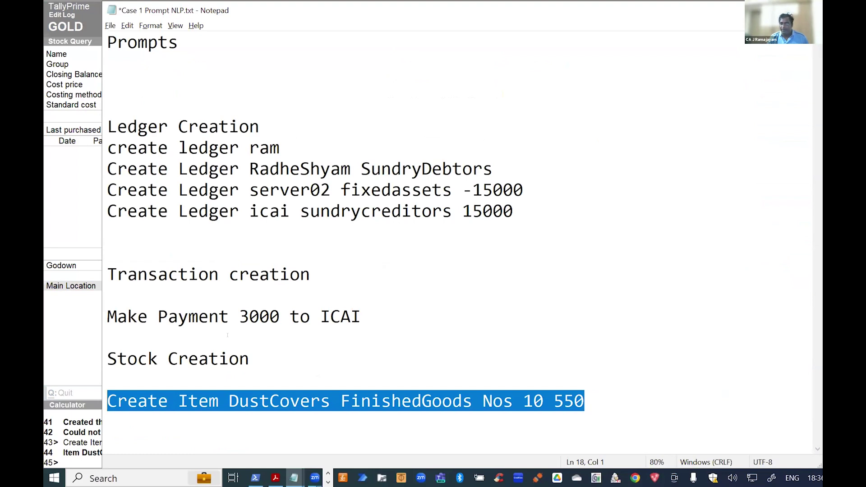
pyautogui.hotkey('alt', 'Tab')
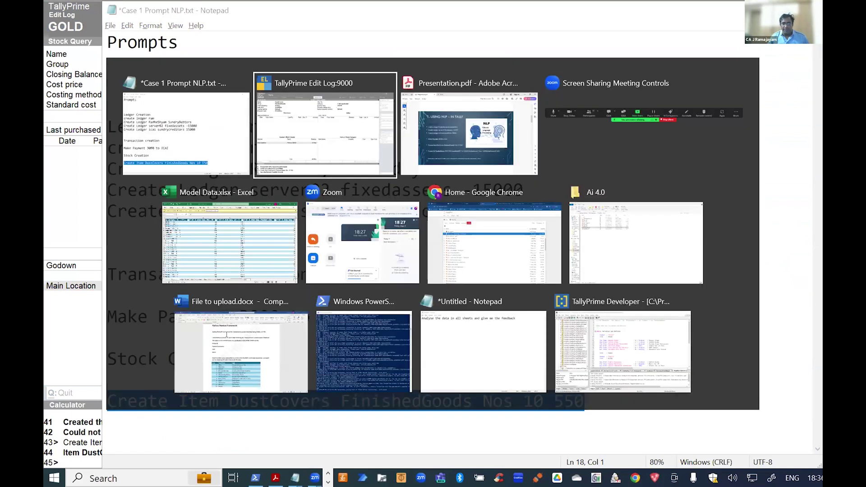
pyautogui.hotkey('alt', 'Tab')
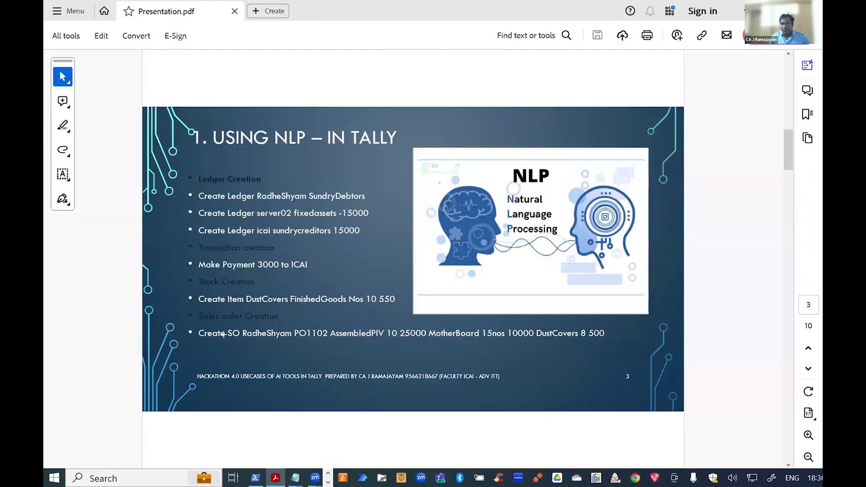
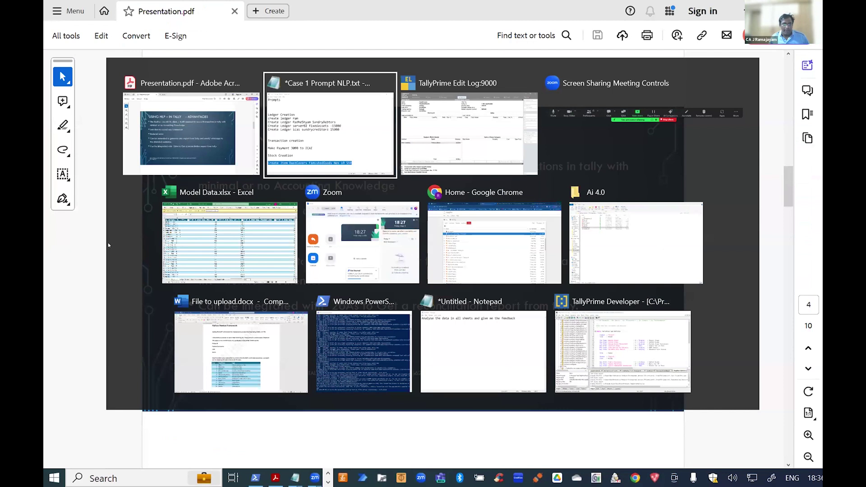
# Step: Look through the open Ai 4.0 folder, Model Data.xlsx and untitled Notepad windows for the workbook with the voucher entries
pyautogui.click(636, 243)
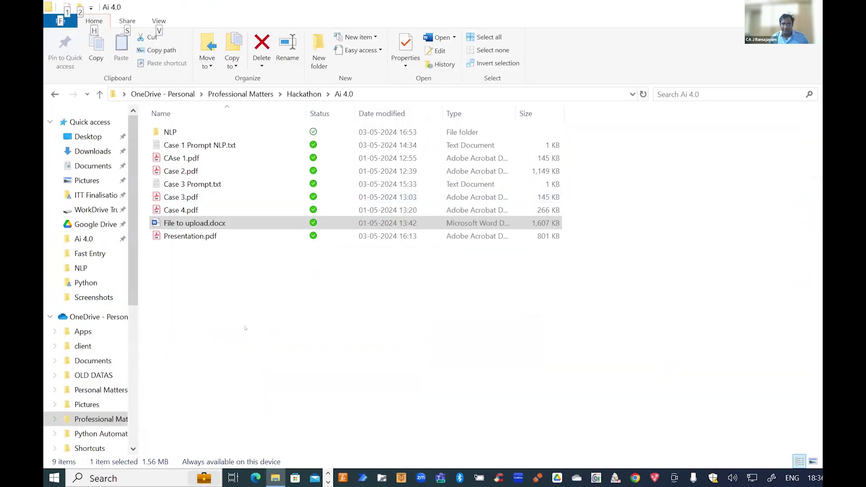
pyautogui.hotkey('alt', 'Tab')
pyautogui.press('Down')
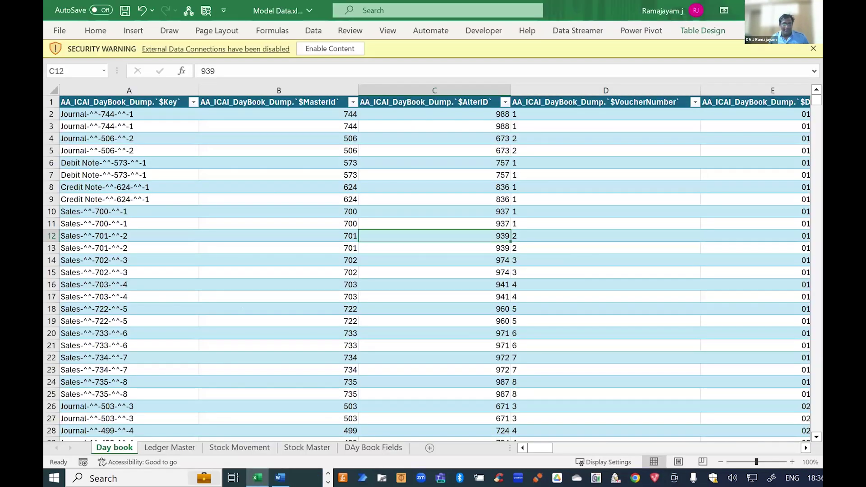
pyautogui.press('super+d')
pyautogui.hotkey('alt', 'Tab')
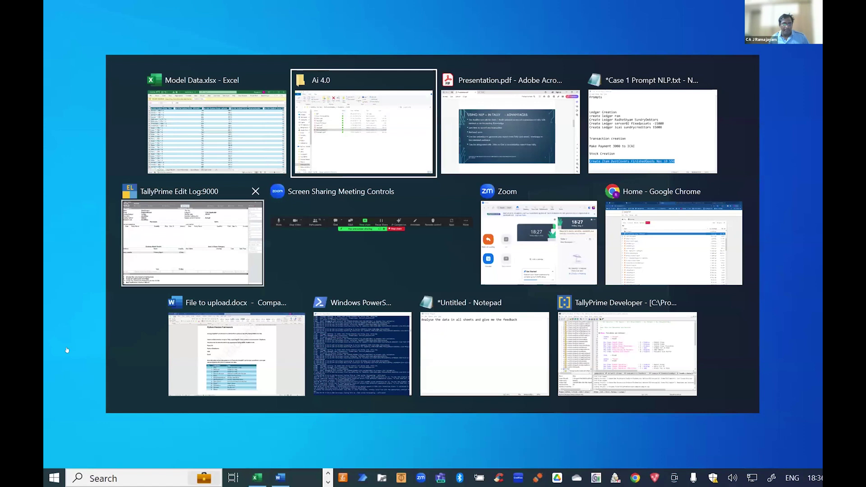
pyautogui.press('Down')
pyautogui.press('Down')
pyautogui.press('Right')
pyautogui.hotkey('alt', 'Tab')
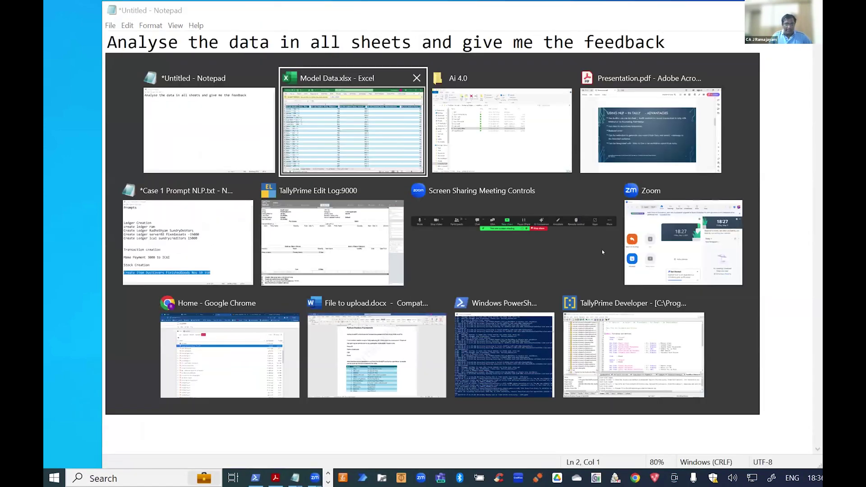
# Step: Switch to File Explorer and open Input.xlsx from the Fast Entry folder inside TDL on Local Disk (C:)
pyautogui.hotkey('alt', 'Tab')
pyautogui.click(96, 365)
pyautogui.click(177, 223)
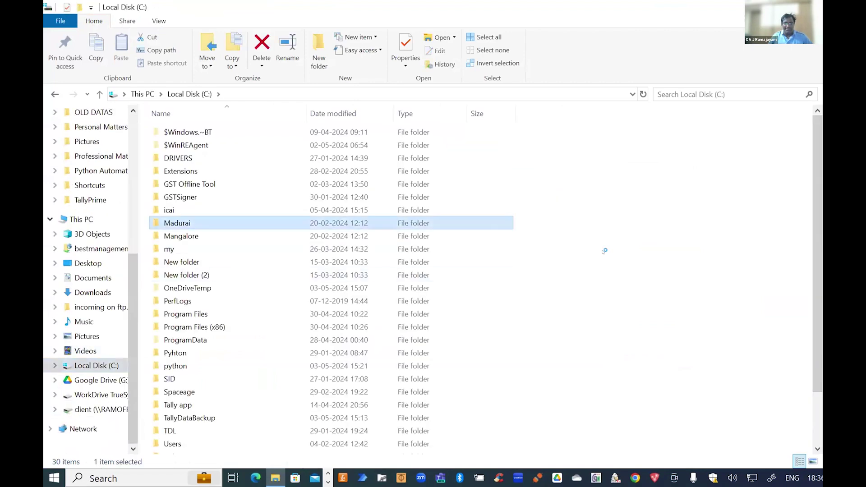
pyautogui.click(177, 405)
pyautogui.press('d')
pyautogui.press('Return')
pyautogui.press('Down')
pyautogui.press('Return')
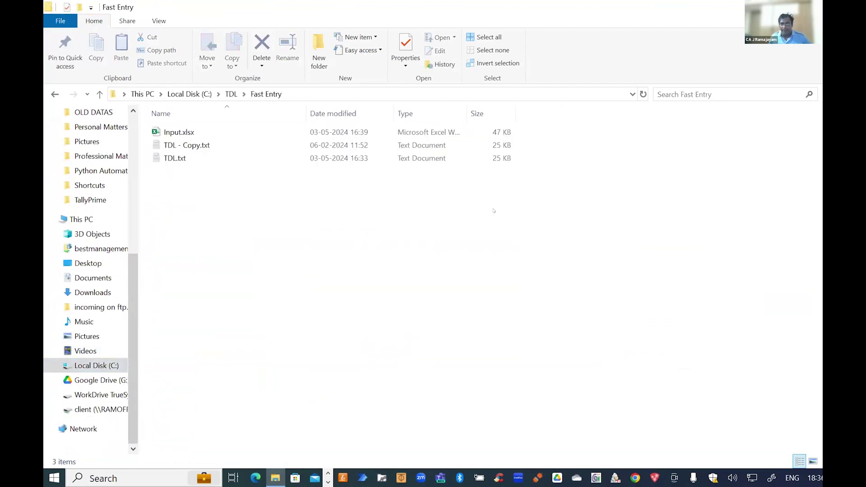
pyautogui.press('Down')
pyautogui.press('Return')
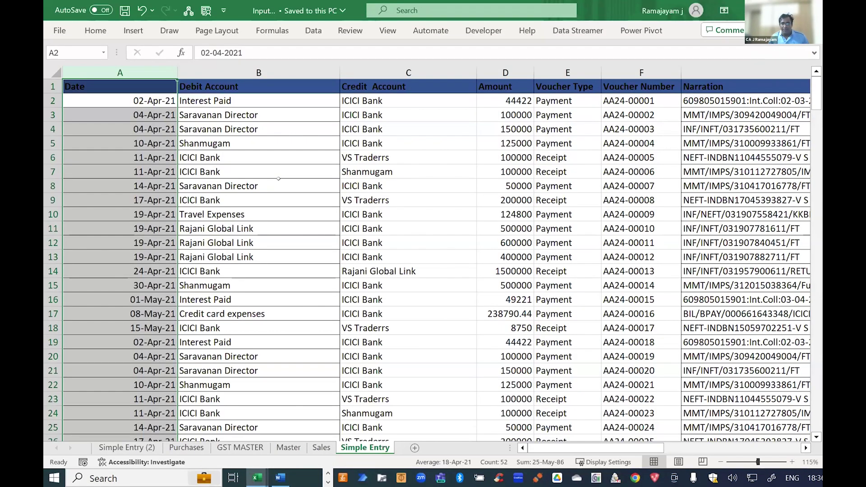
pyautogui.click(279, 143)
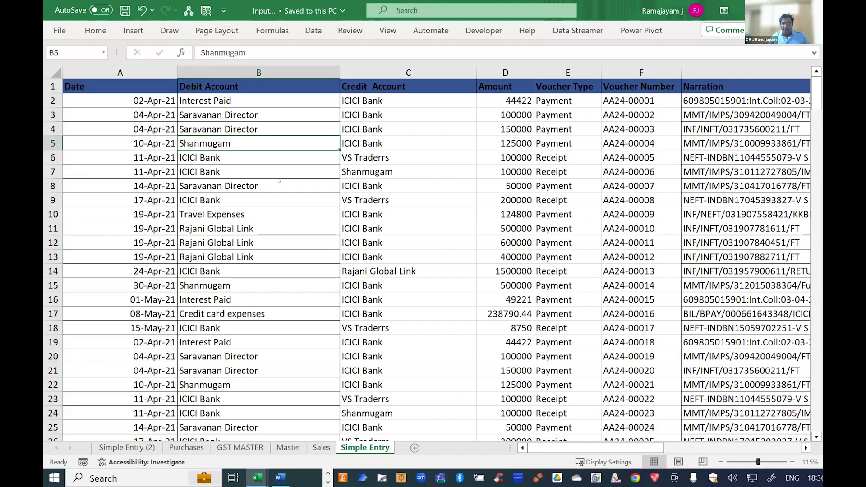
# Step: Switch to TallyPrime, leave the Stock Query, and search the ledgers available for alteration for names starting with S
pyautogui.hotkey('alt', 'Tab')
pyautogui.hotkey('alt', 'Tab')
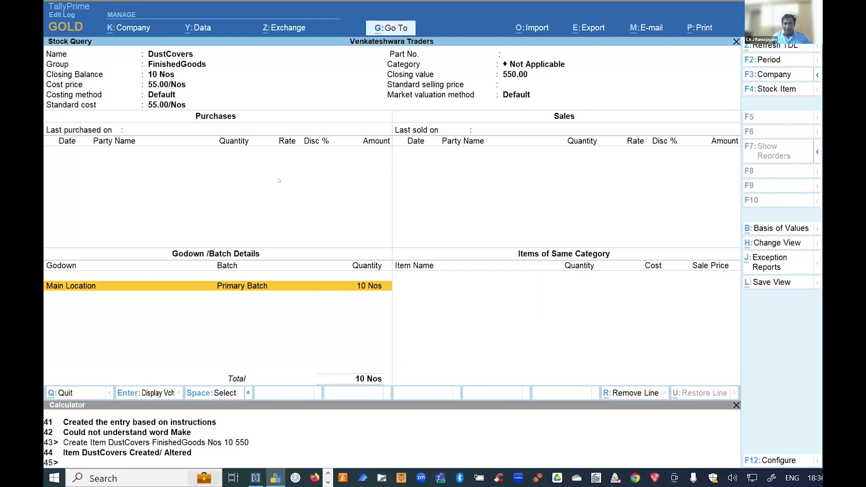
pyautogui.press('Escape')
pyautogui.press('Escape')
pyautogui.press('a')
pyautogui.press('Down')
pyautogui.press('Return')
pyautogui.write('S')
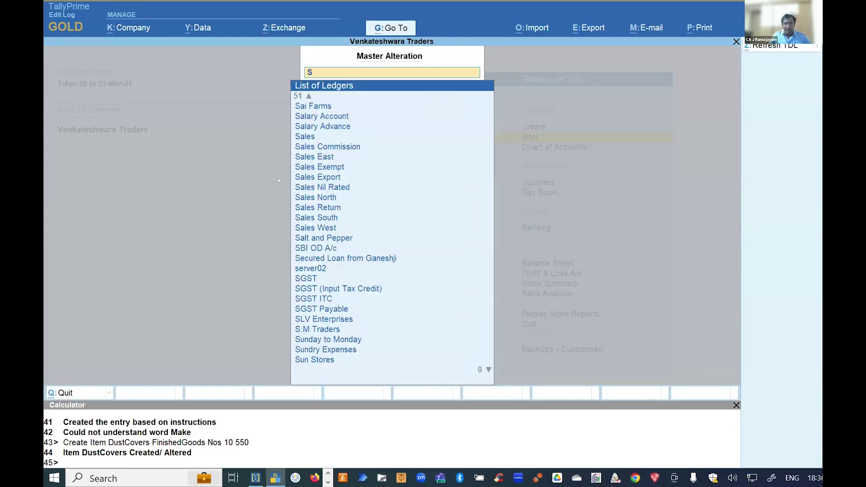
pyautogui.write('and')
pyautogui.press('Escape')
pyautogui.press('Escape')
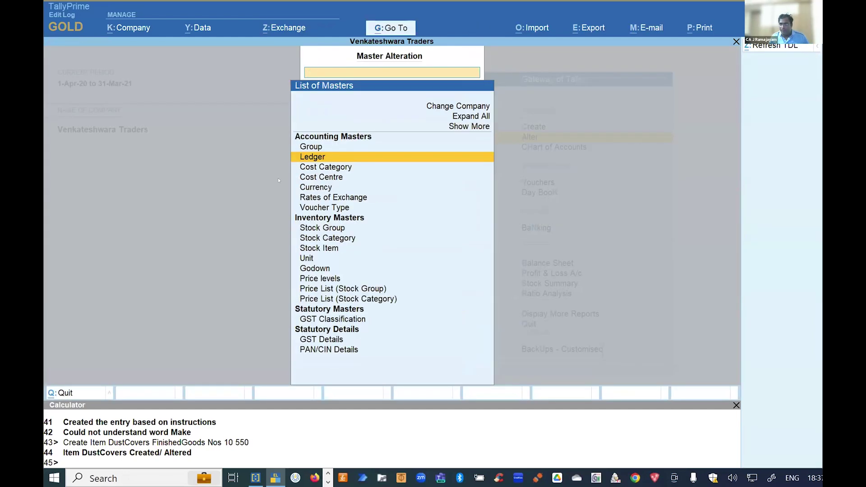
pyautogui.press('Escape')
pyautogui.press('Escape')
pyautogui.press('Return')
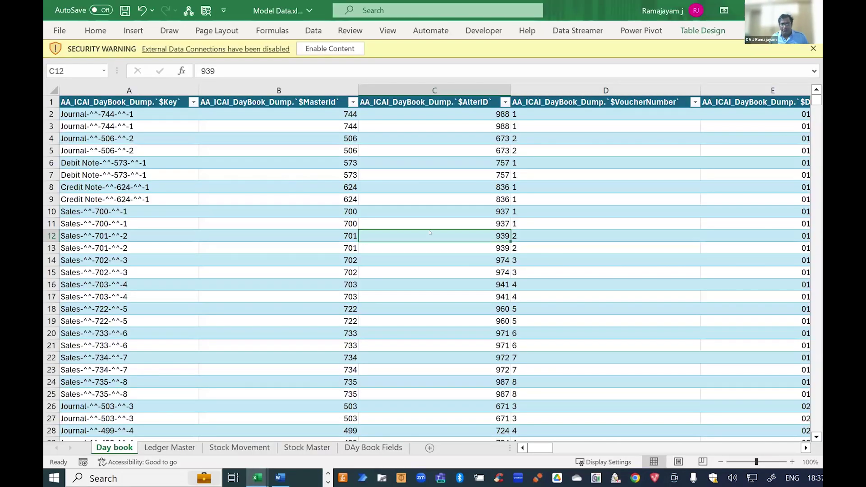
# Step: Switch to Input.xlsx in Excel and examine the debit, credit and amount rows on the Simple Entry sheet
pyautogui.hotkey('alt', 'Tab')
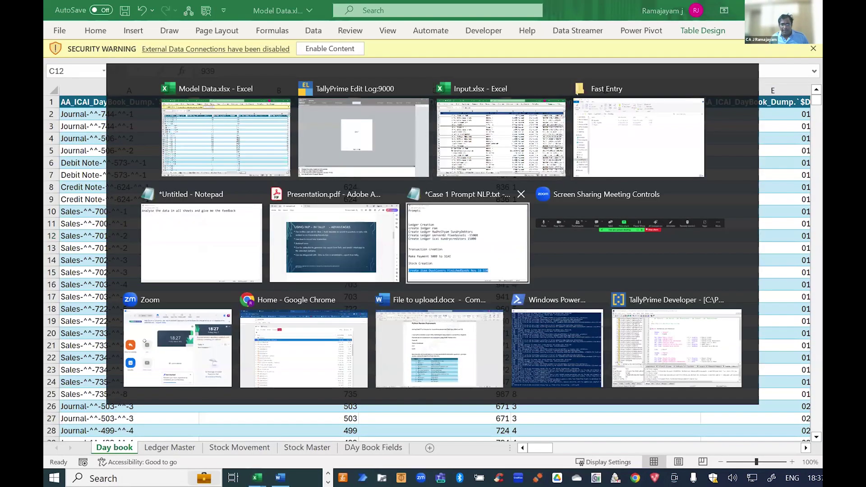
pyautogui.hotkey('alt', 'Up')
pyautogui.scroll(-2, 209, 328)
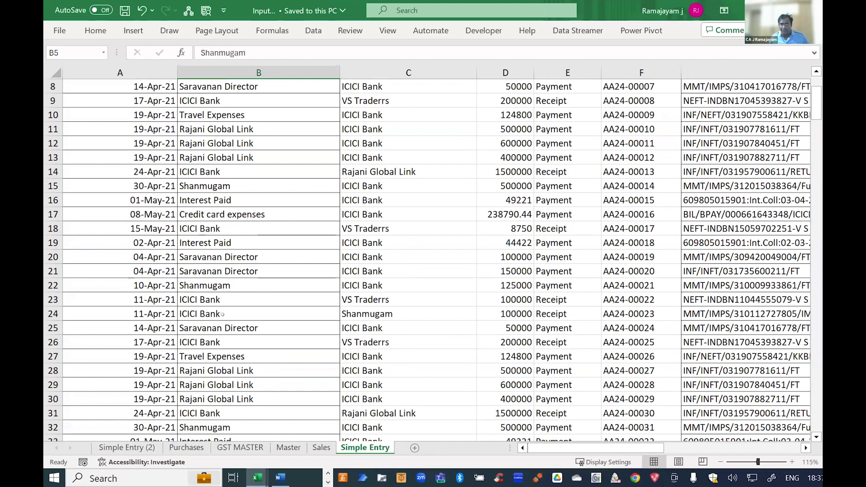
pyautogui.keyDown('ctrl'); pyautogui.scroll(-1, 223, 315); pyautogui.keyUp('ctrl')
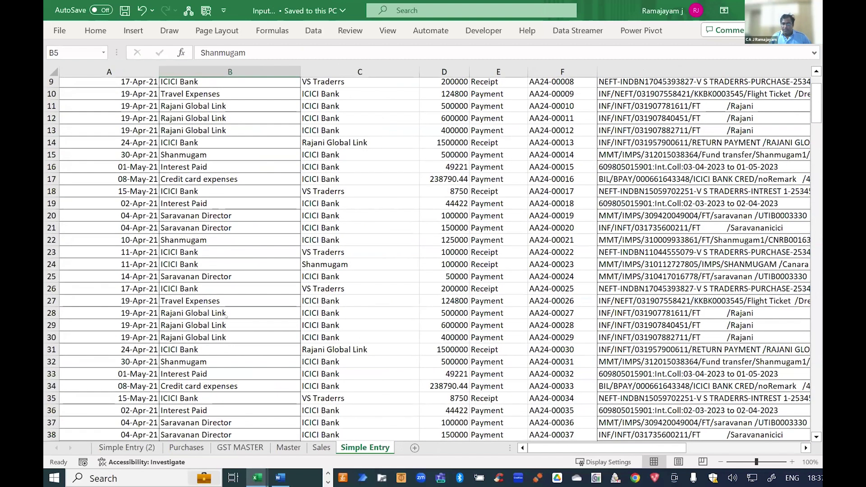
pyautogui.scroll(-8, 225, 316)
# Step: Switch to TallyPrime and import the Excel vouchers as Basic Double Entry, declining to open the log file
pyautogui.hotkey('alt', 'Tab')
pyautogui.press('d')
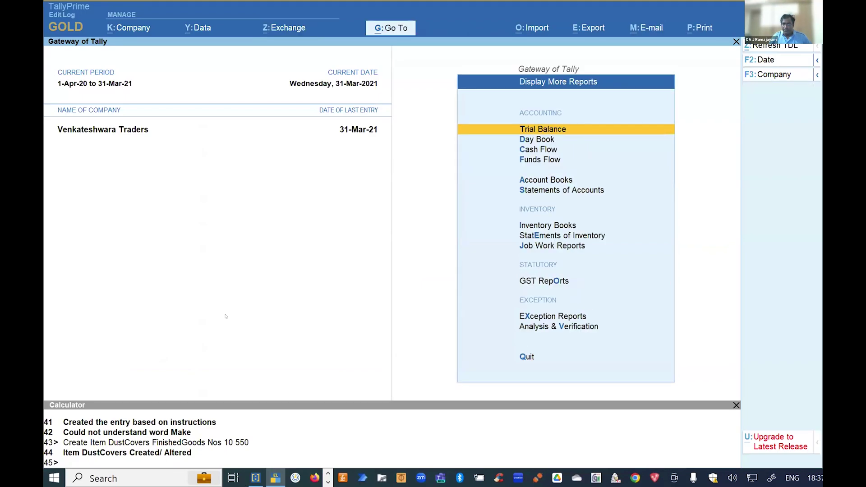
pyautogui.press('x')
pyautogui.press('d')
pyautogui.press('Down')
pyautogui.press('Up')
pyautogui.press('Return')
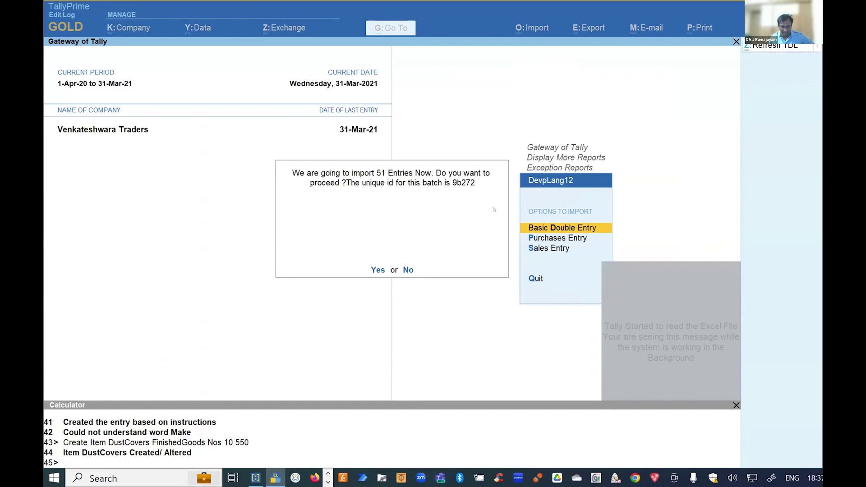
pyautogui.press('y')
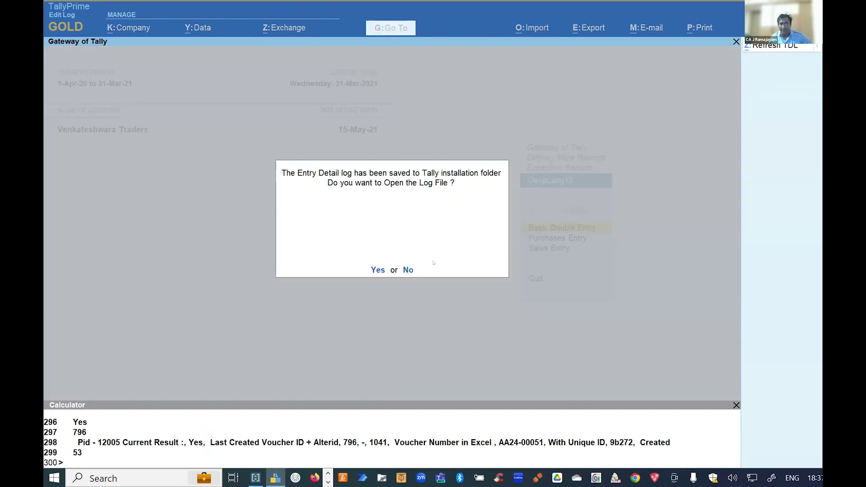
pyautogui.click(408, 270)
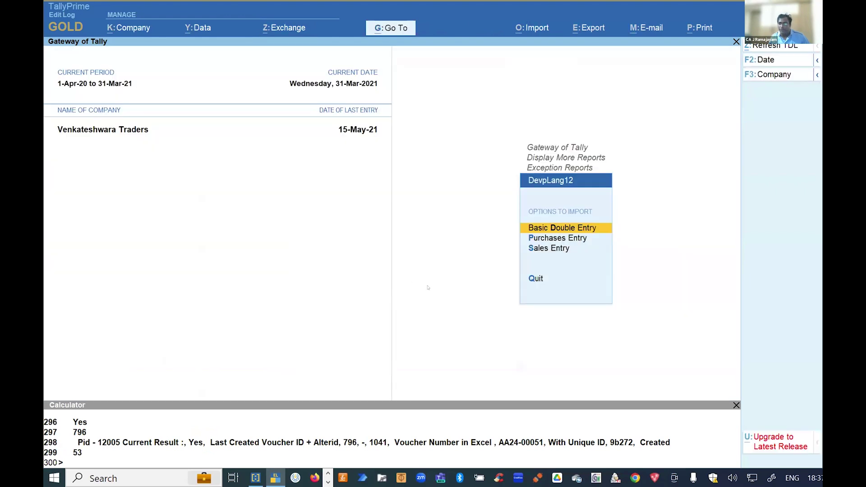
# Step: Return to the Gateway of Tally and set the end date of the company period to 31-3-2022
pyautogui.press('Escape')
pyautogui.press('Escape')
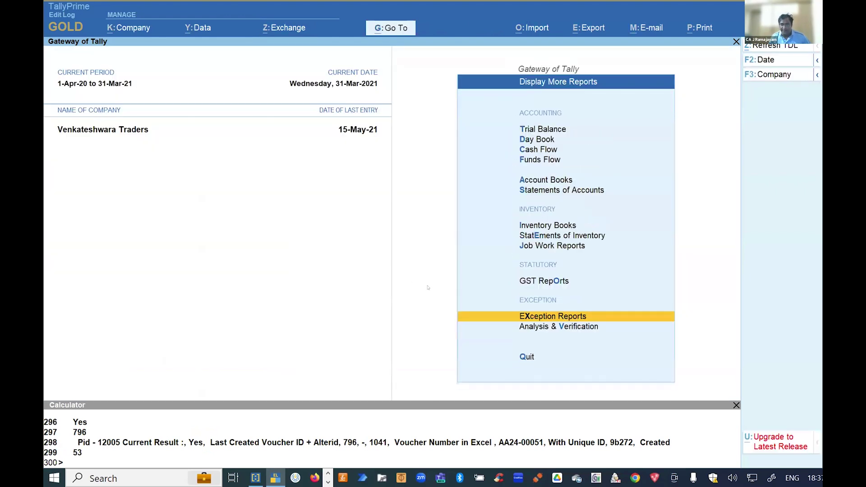
pyautogui.press('Escape')
pyautogui.press('Home')
pyautogui.hotkey('alt', 'F2')
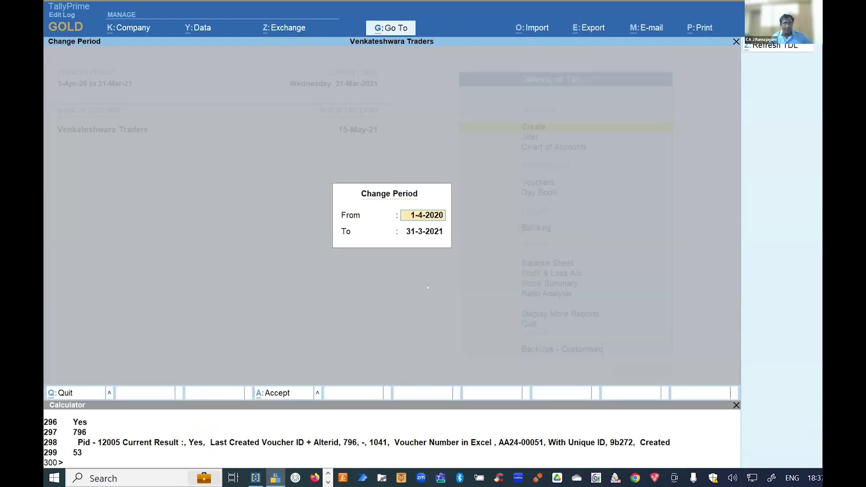
pyautogui.press('Return')
pyautogui.press('BackSpace')
pyautogui.write('2')
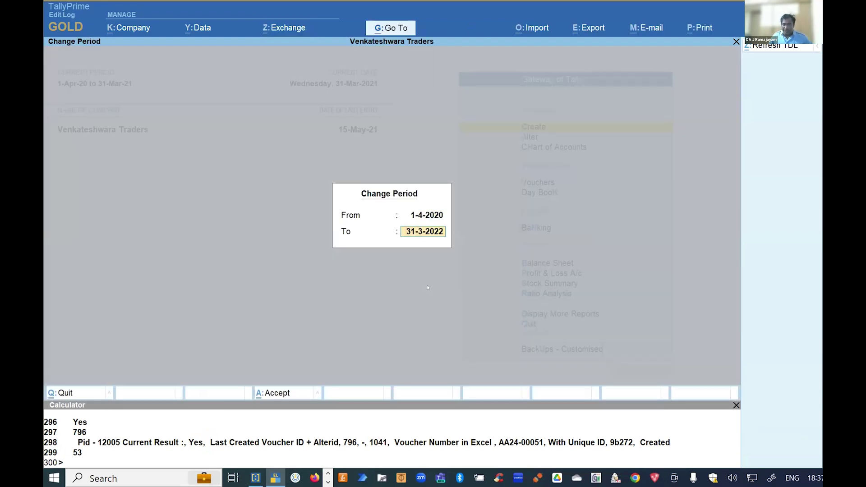
pyautogui.press('Return')
# Step: Display the Balance Sheet and drill into Suspense A/c to examine the ledgers affected by the import
pyautogui.press('b')
pyautogui.press('Right')
pyautogui.press('Down')
pyautogui.press('Down')
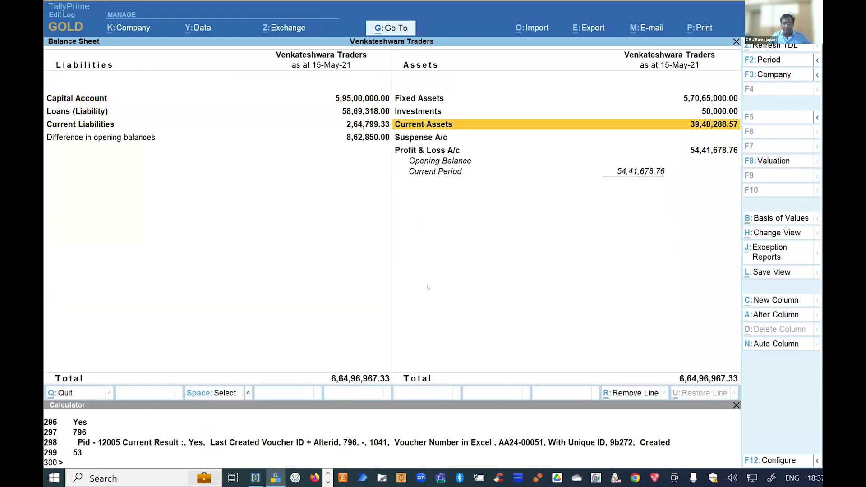
pyautogui.press('Down')
pyautogui.press('Return')
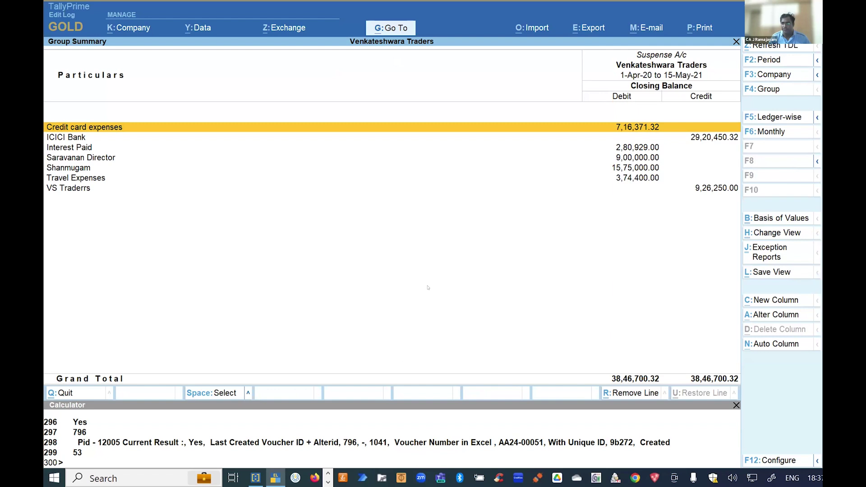
# Step: Switch to Presentation.pdf in Adobe Acrobat and view the slide on using GPT4.0 to analyze the data from Tally
pyautogui.hotkey('alt', 'Tab')
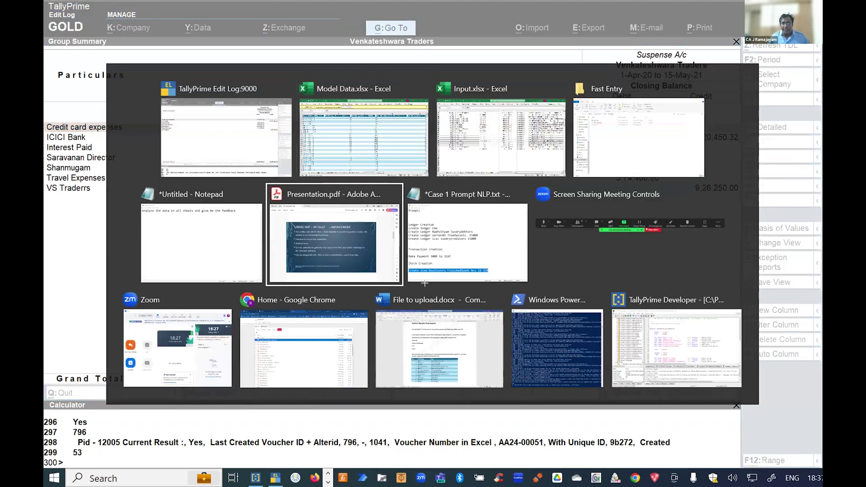
pyautogui.scroll(-1, 425, 283)
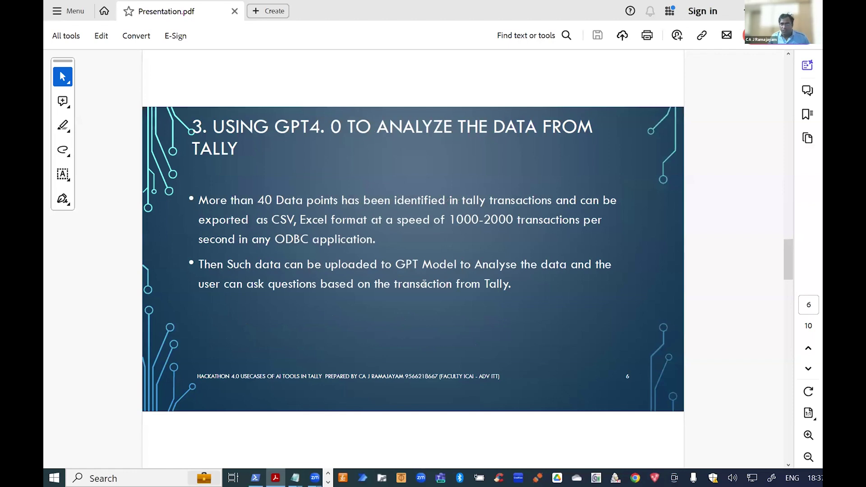
pyautogui.hotkey('alt', 'Tab')
pyautogui.hotkey('alt', 'shift', 'Tab')
# Step: Launch Excel from the Windows Run dialog and create a blank workbook
pyautogui.press('super+r')
pyautogui.write('excel')
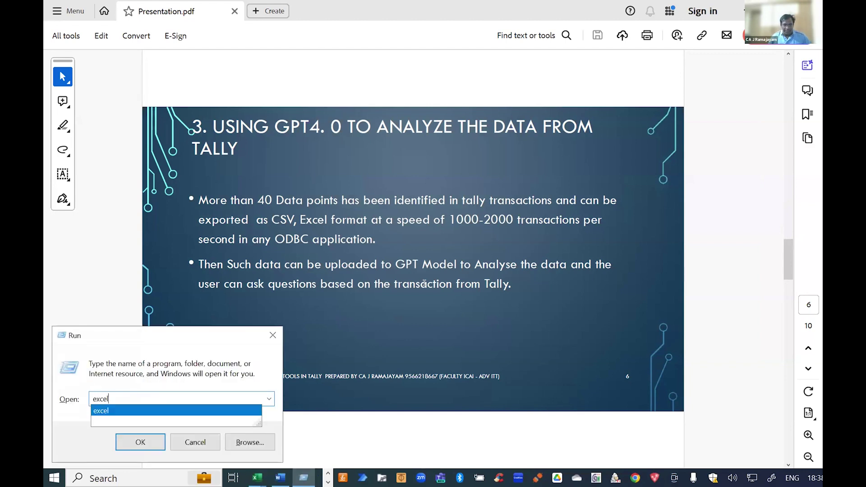
pyautogui.press('Return')
pyautogui.click(272, 160)
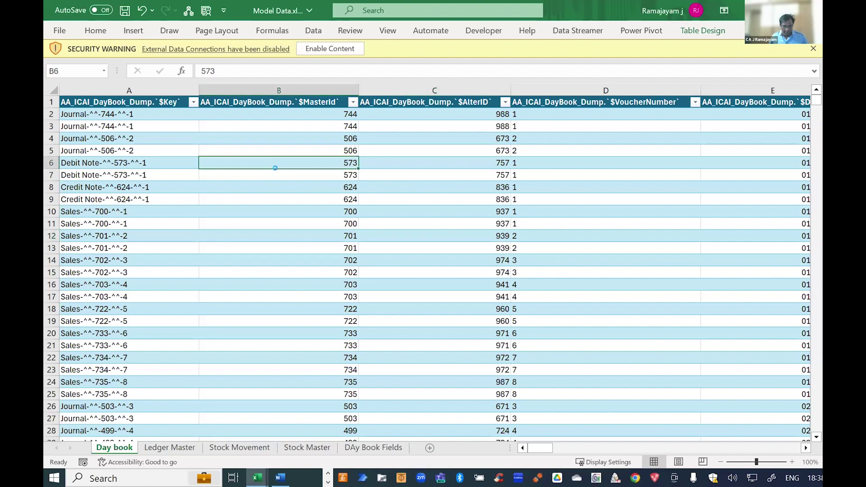
pyautogui.click(200, 113)
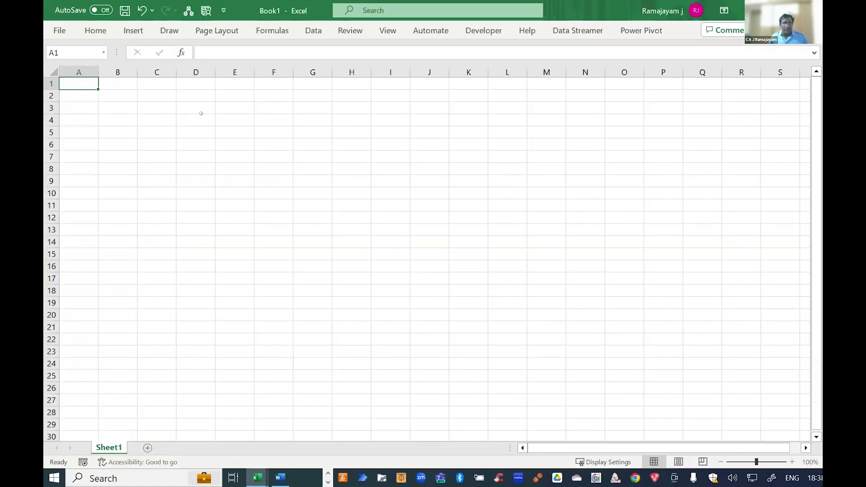
# Step: Start a legacy Microsoft Query in the blank workbook with TallyODBC64_9000 as the data source
pyautogui.click(60, 63)
pyautogui.moveTo(105, 224)
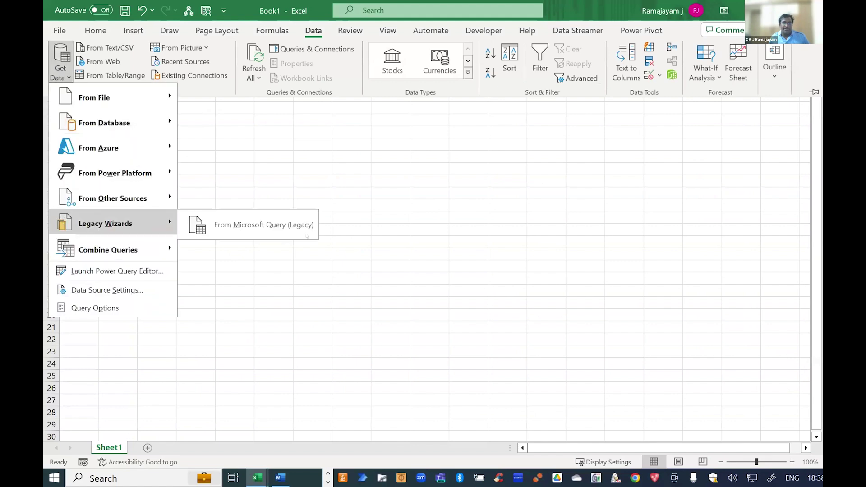
pyautogui.click(282, 221)
pyautogui.click(356, 247)
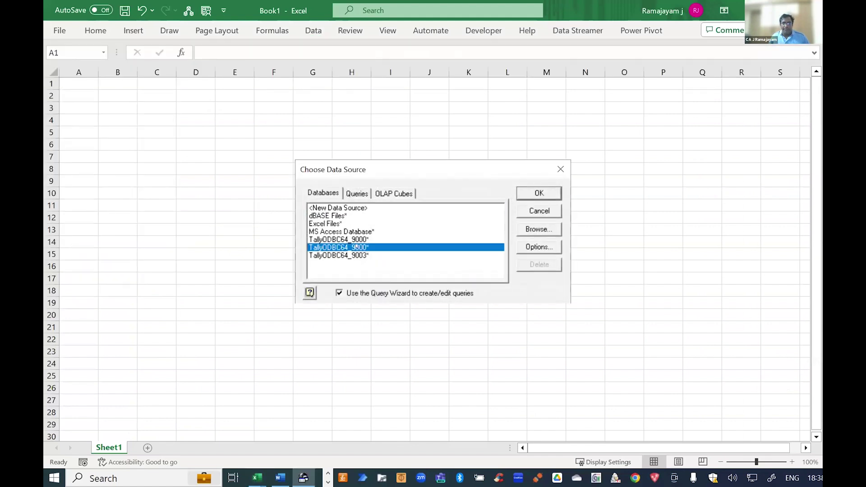
pyautogui.doubleClick(356, 247)
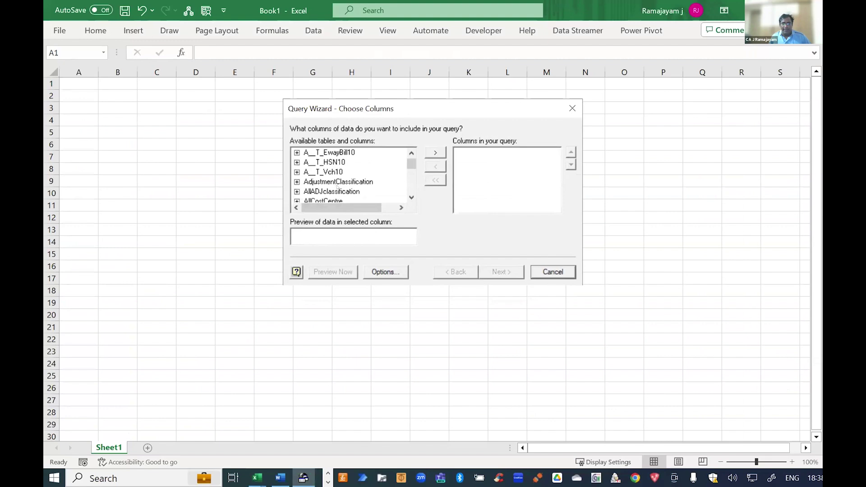
# Step: Include all columns of the A__T_Vch10 table in the query and load the data at cell A1 of Sheet1
pyautogui.click(336, 172)
pyautogui.click(435, 151)
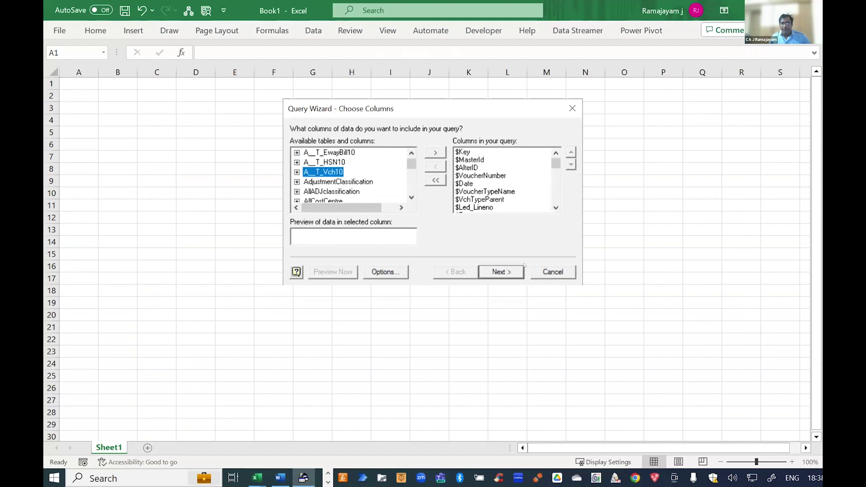
pyautogui.click(500, 271)
pyautogui.click(502, 270)
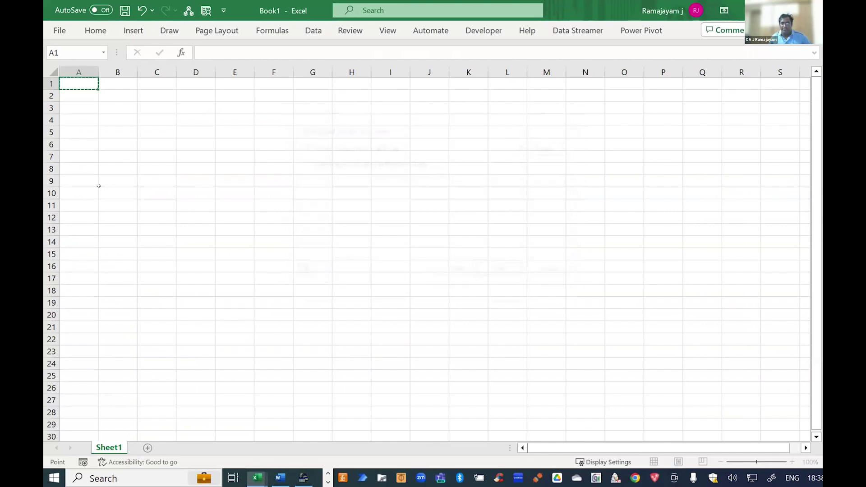
pyautogui.press('Return')
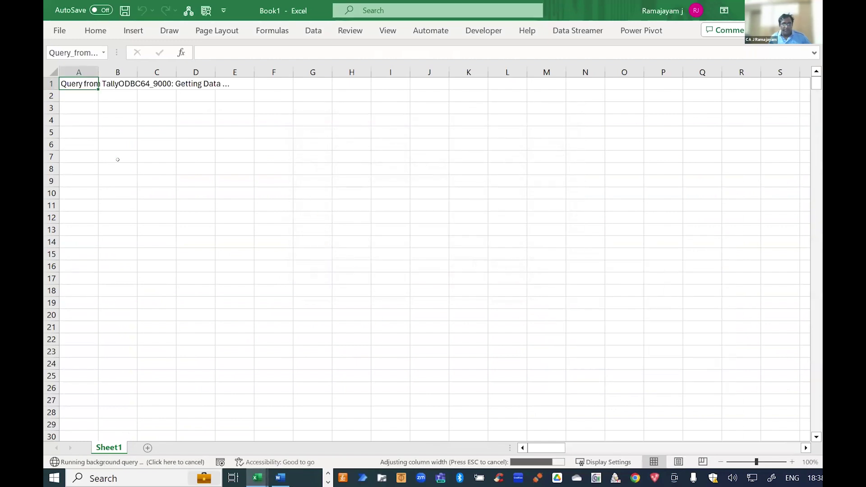
# Step: Look through the imported Tally voucher rows in Sheet1 down to the last record
pyautogui.scroll(-3, 136, 165)
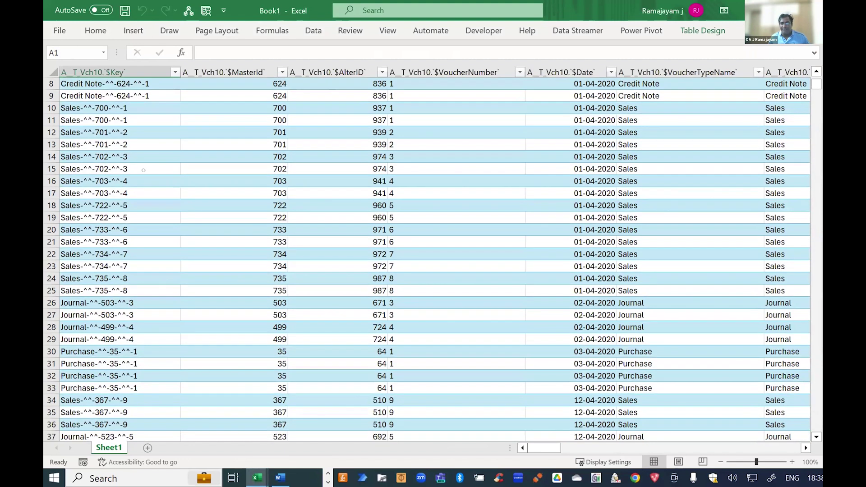
pyautogui.scroll(-1, 158, 129)
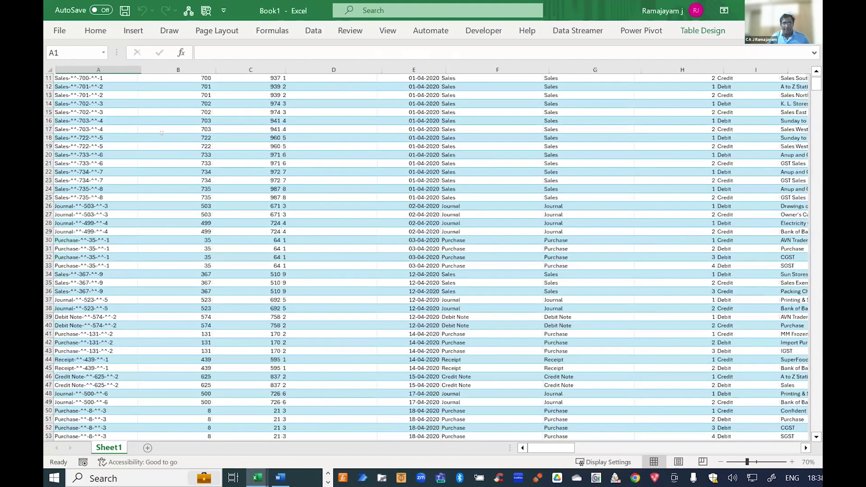
pyautogui.click(175, 131)
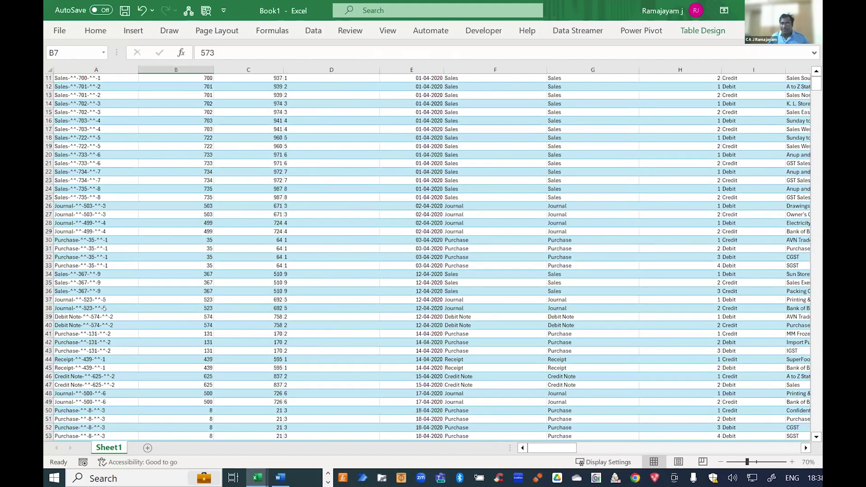
pyautogui.scroll(-2, 275, 303)
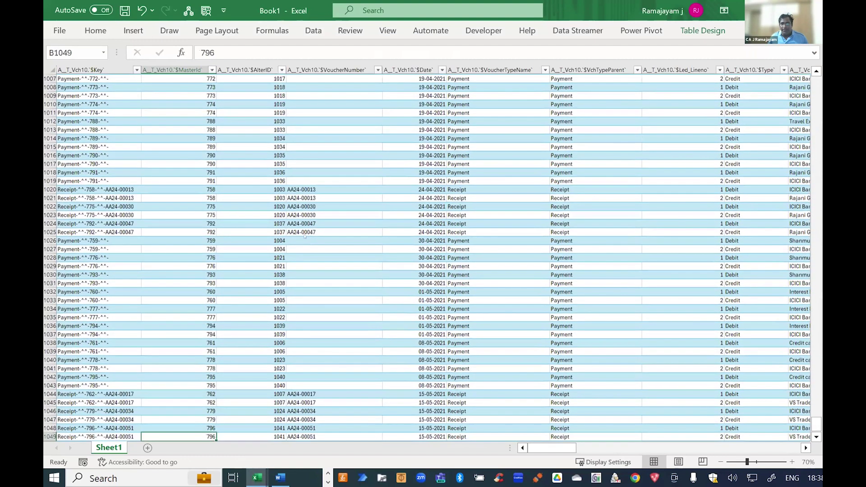
pyautogui.scroll(-5, 473, 322)
# Step: Switch to ChatGPT in Chrome and review the GPT-4 analysis of the Excel file from its start through the "Day book" sheet
pyautogui.hotkey('alt', 'Tab')
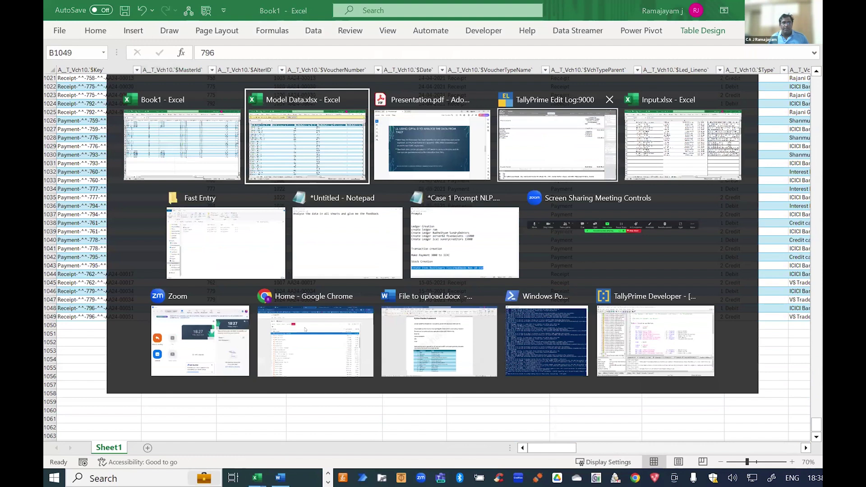
pyautogui.click(315, 342)
pyautogui.click(194, 12)
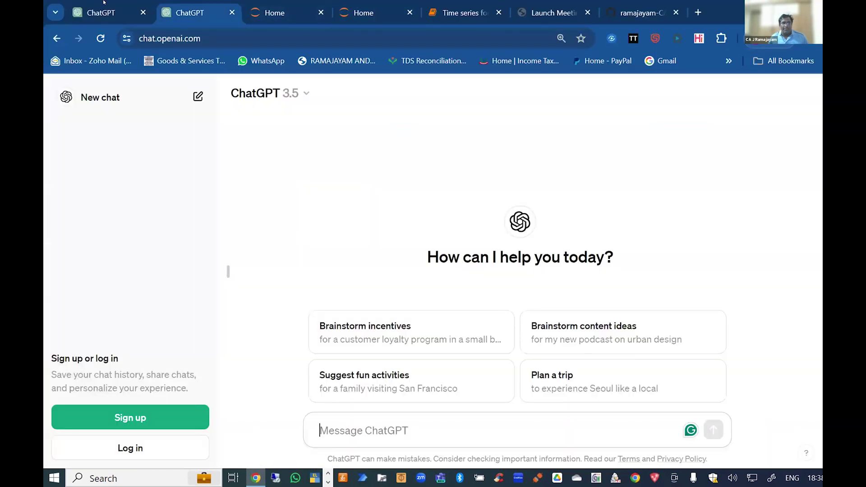
pyautogui.click(103, 7)
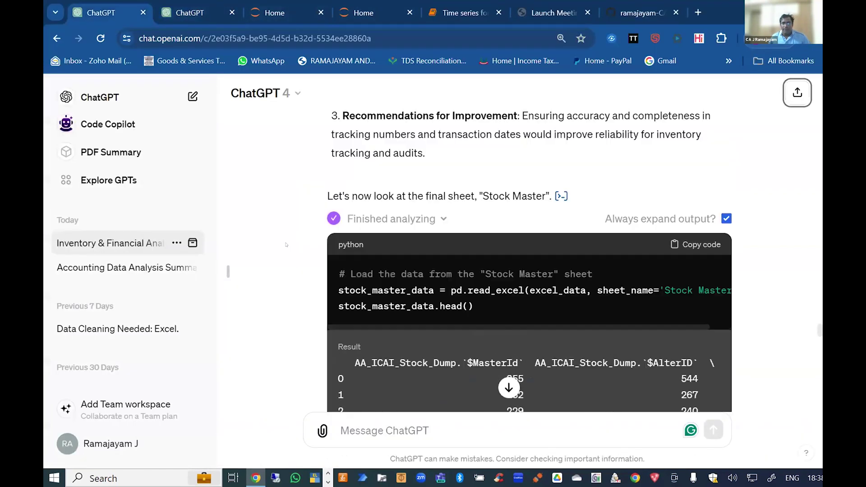
pyautogui.scroll(20, 285, 245)
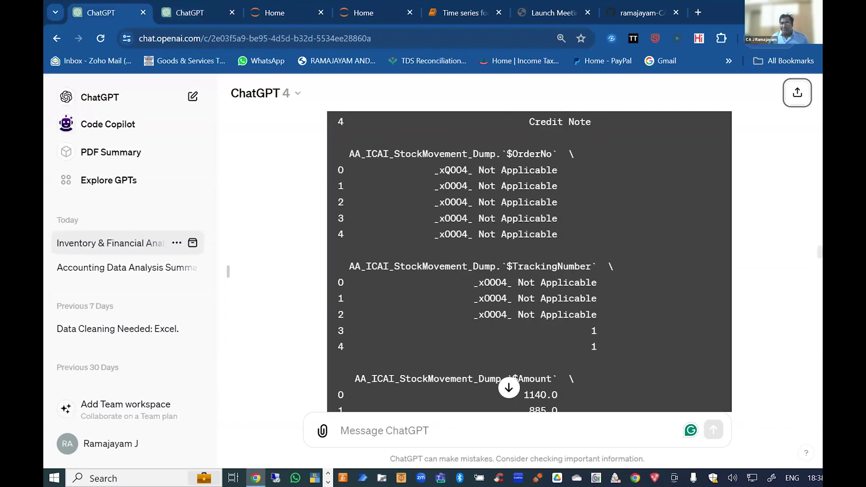
pyautogui.scroll(20, 448, 171)
pyautogui.scroll(20, 566, 201)
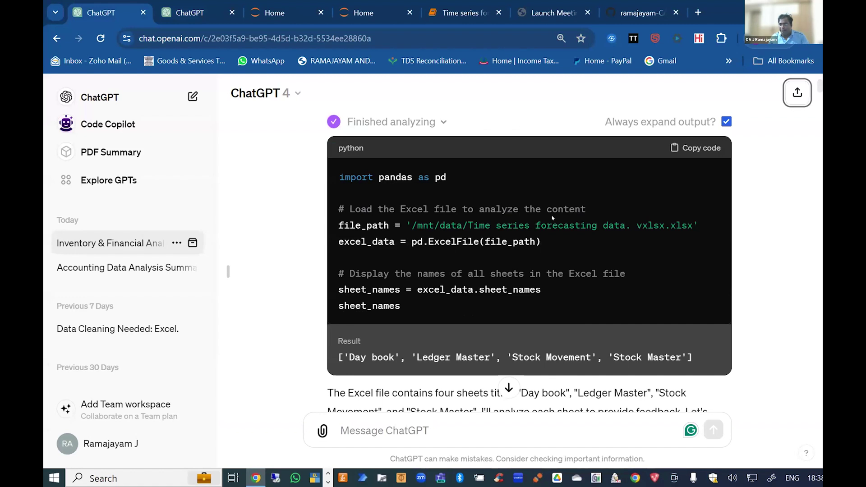
pyautogui.scroll(-7, 479, 258)
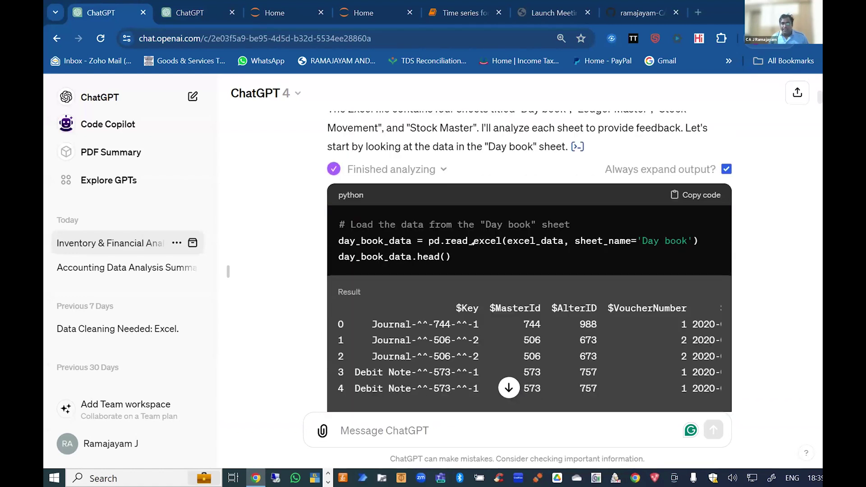
# Step: Switch to Presentation.pdf in Adobe Acrobat and view the slide on using a deep learning model to analyze financial data
pyautogui.hotkey('alt', 'Tab')
pyautogui.hotkey('alt', 'Tab')
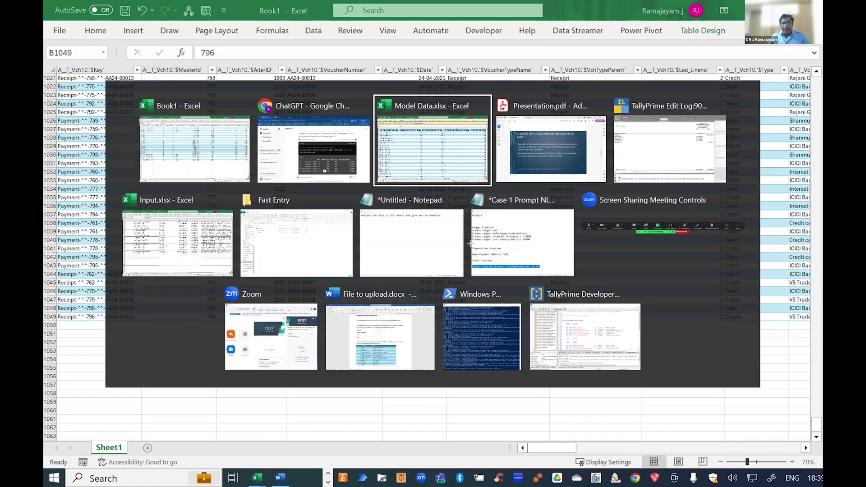
pyautogui.hotkey('alt', 'Tab')
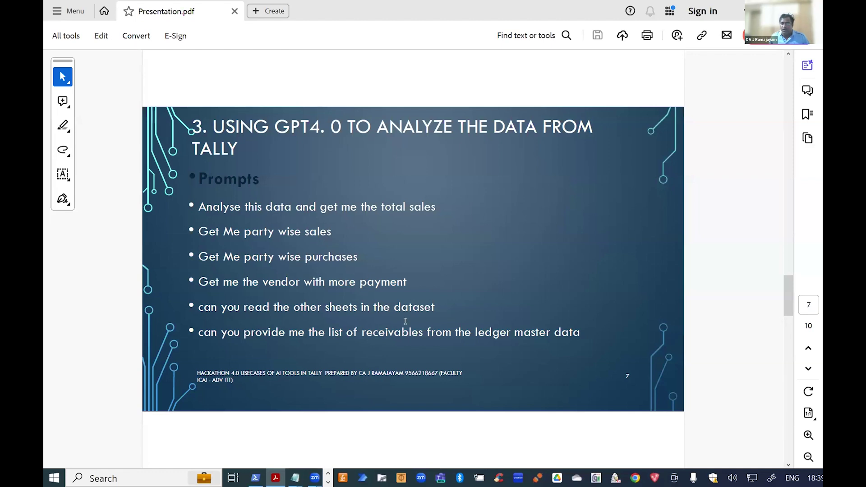
pyautogui.scroll(-1, 423, 316)
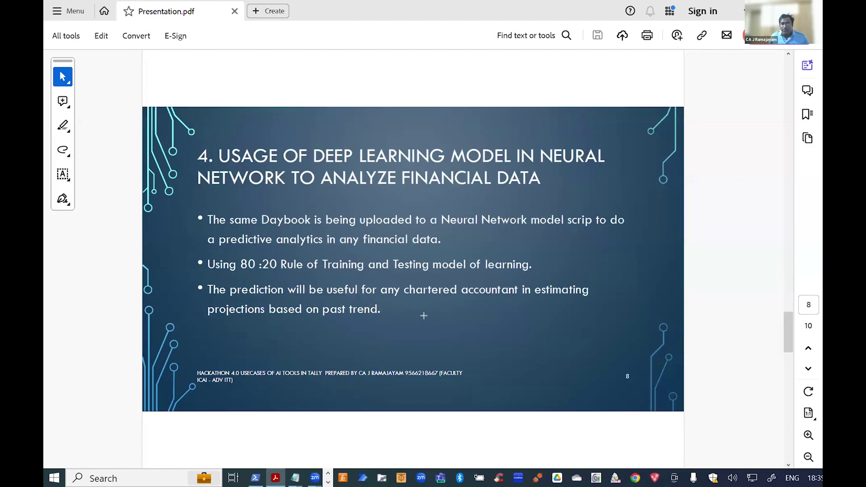
# Step: Return to the Book1 workbook in Excel and look over the final voucher rows
pyautogui.press('ctrl+super+Right')
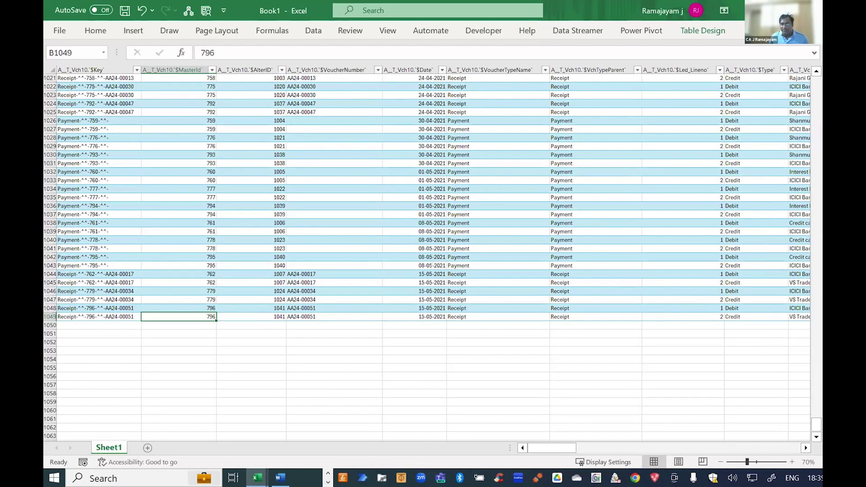
pyautogui.scroll(7, 427, 256)
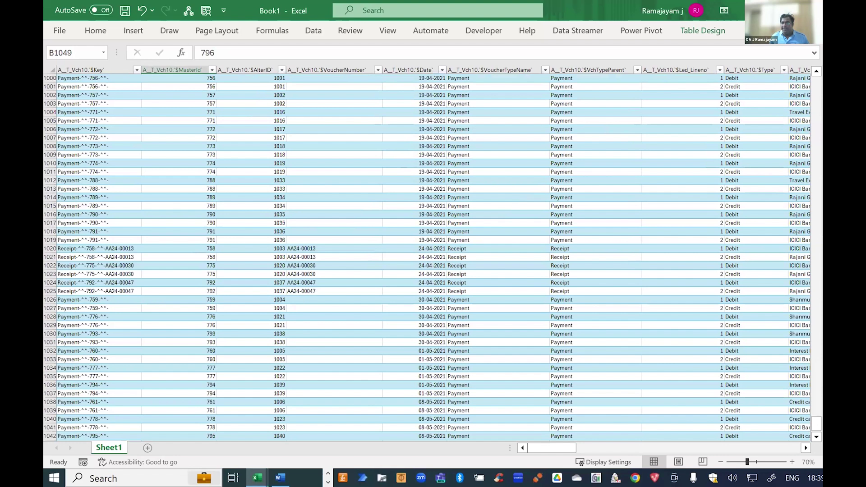
pyautogui.scroll(2, 427, 257)
# Step: Switch back to the ChatGPT conversation in Chrome and skim its analysis of the "Stock Master" sheet
pyautogui.hotkey('alt', 'Tab')
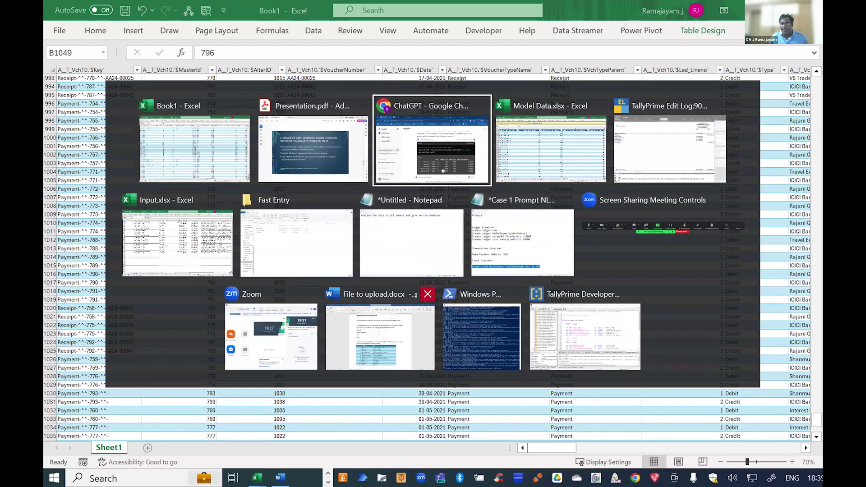
pyautogui.click(399, 140)
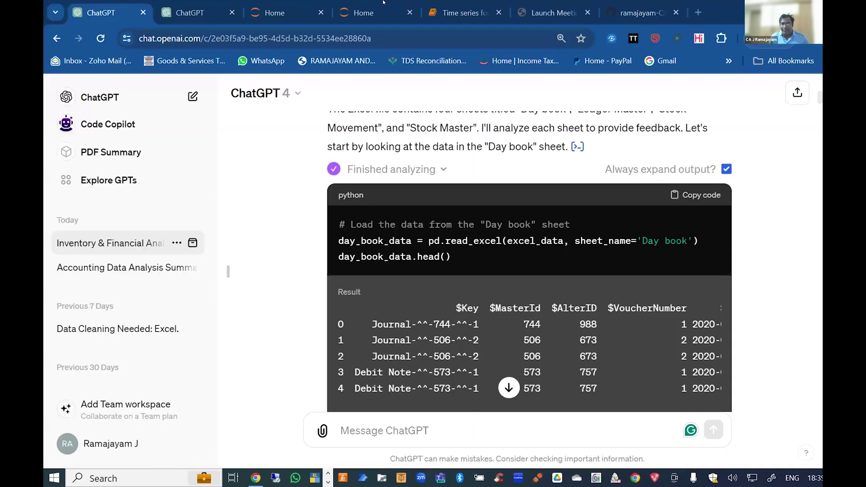
pyautogui.scroll(-20, 358, 198)
pyautogui.scroll(3, 359, 198)
pyautogui.hotkey('alt', 'Tab')
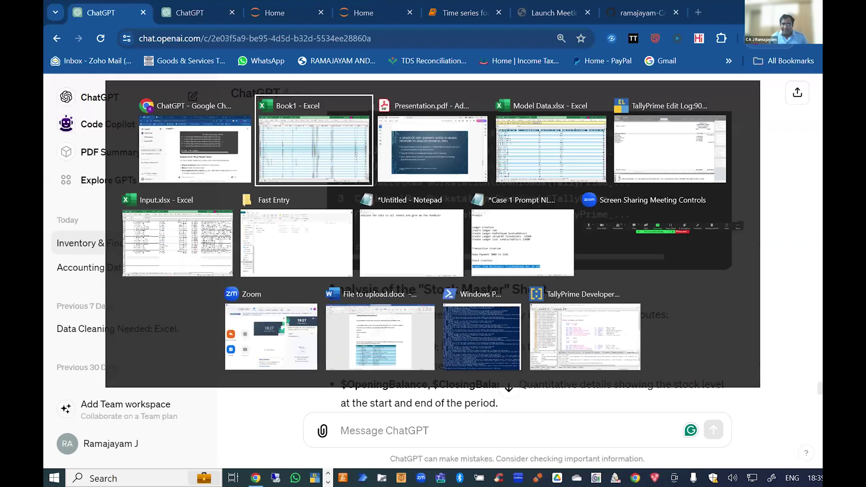
# Step: Open the Time series forecasting - LSTM notebook in Jupyter at 100% zoom and examine its code, plots and predictions
pyautogui.hotkey('ctrl', '5')
pyautogui.scroll(20, 340, 225)
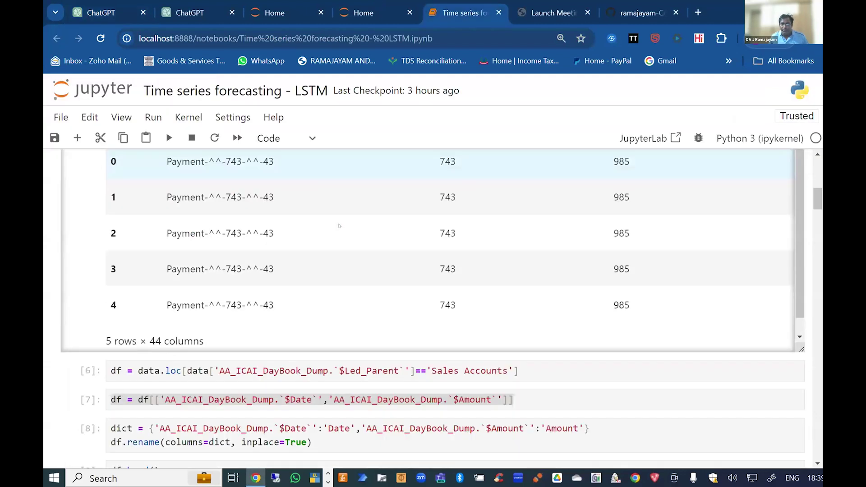
pyautogui.hotkey('ctrl', '-')
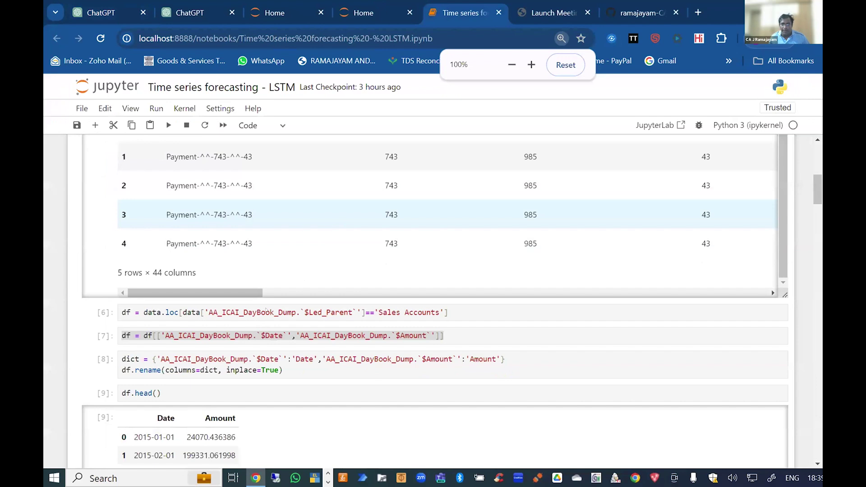
pyautogui.scroll(-15, 266, 310)
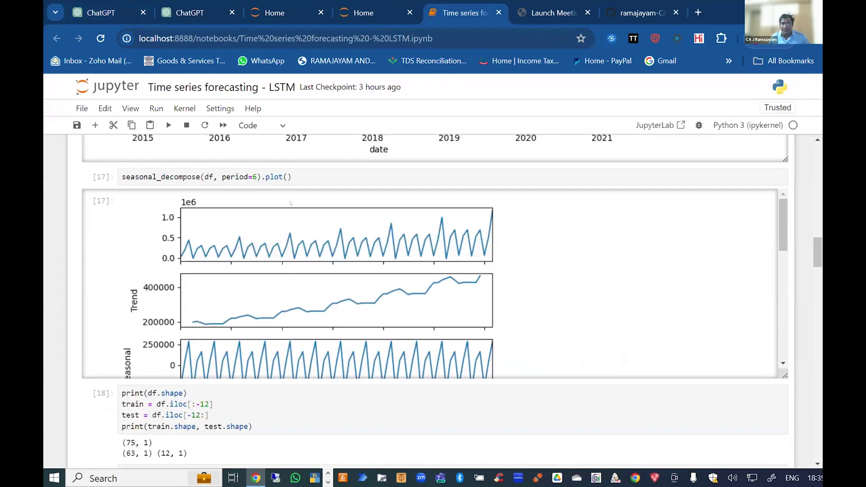
pyautogui.scroll(-20, 291, 203)
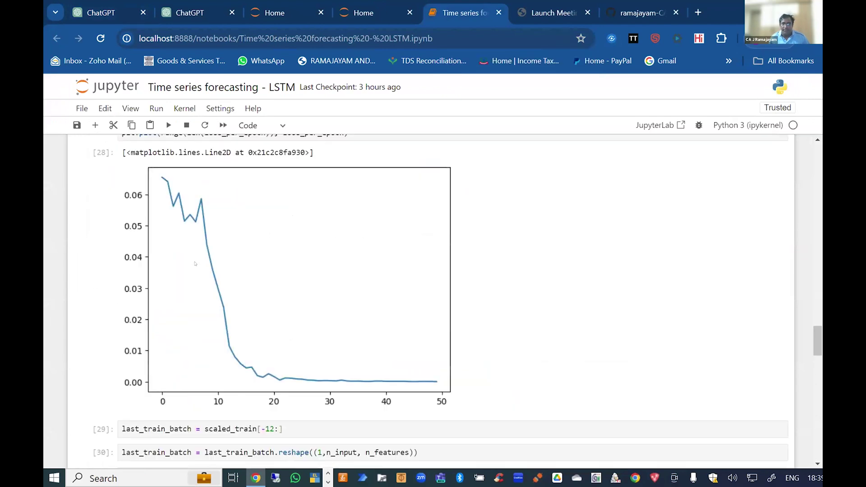
pyautogui.scroll(-3, 189, 333)
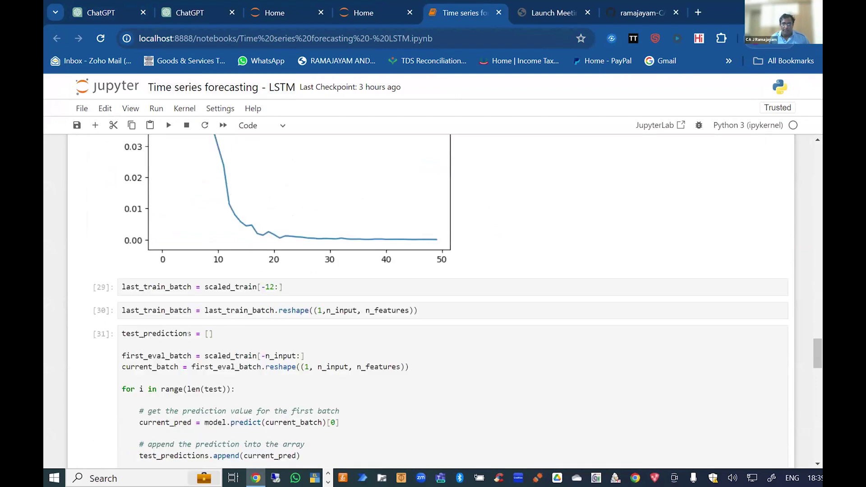
pyautogui.scroll(-20, 317, 256)
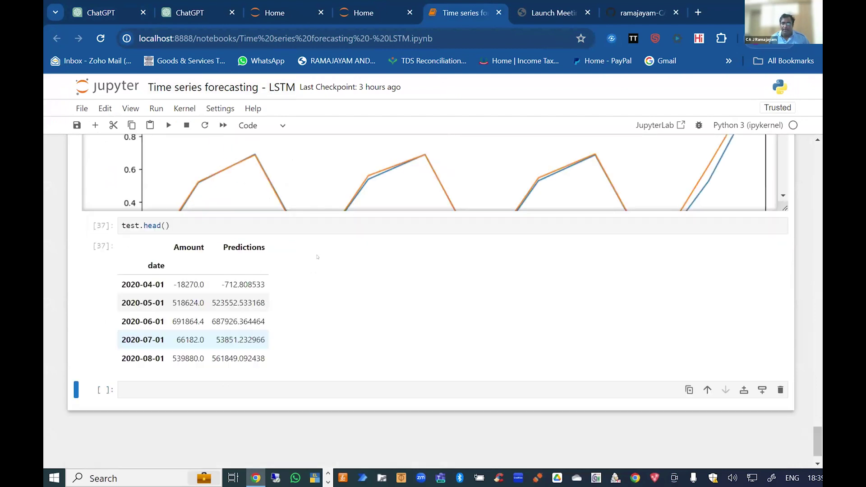
pyautogui.scroll(3, 352, 242)
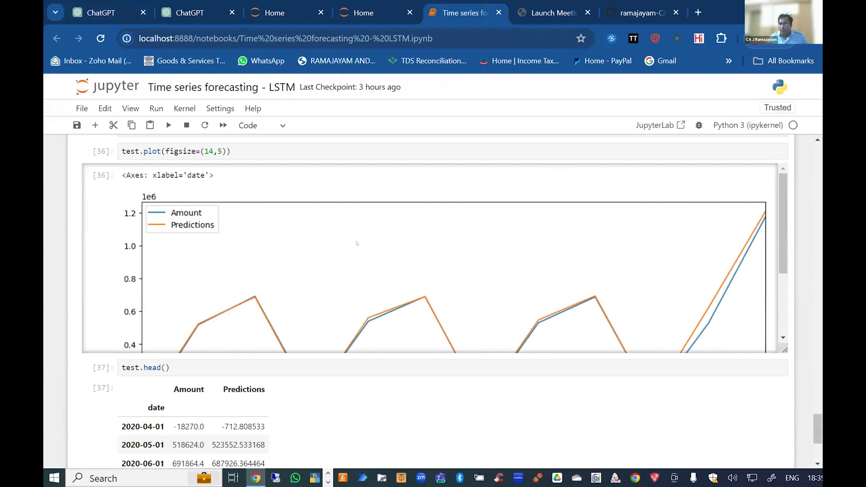
# Step: Switch to Presentation.pdf in Adobe Acrobat and view the closing slides, ending with the technologies used to build the applications
pyautogui.hotkey('alt', 'Tab')
pyautogui.hotkey('alt', 'Tab')
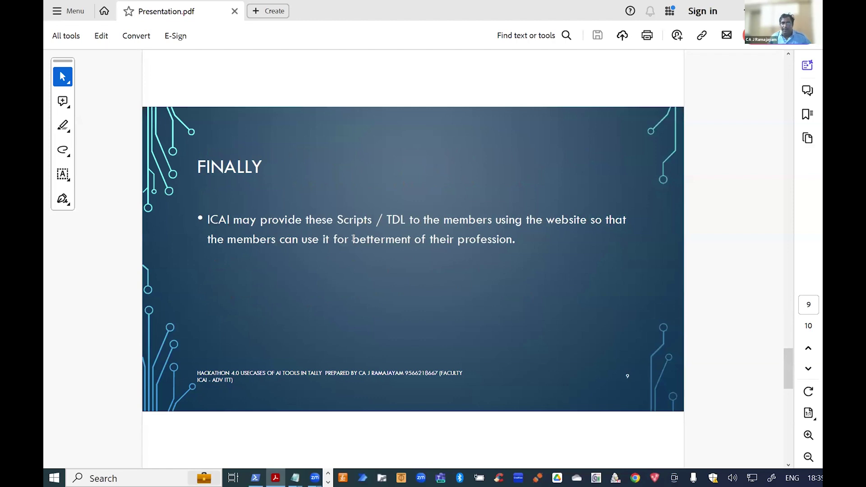
pyautogui.scroll(-1, 353, 238)
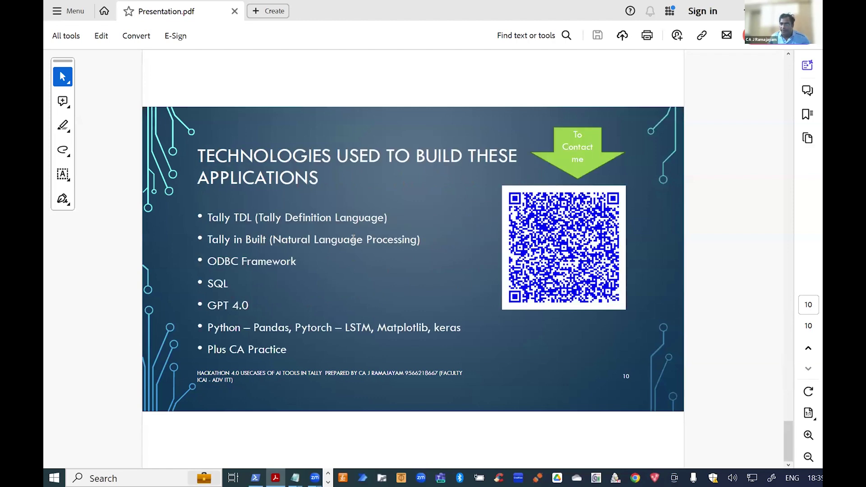